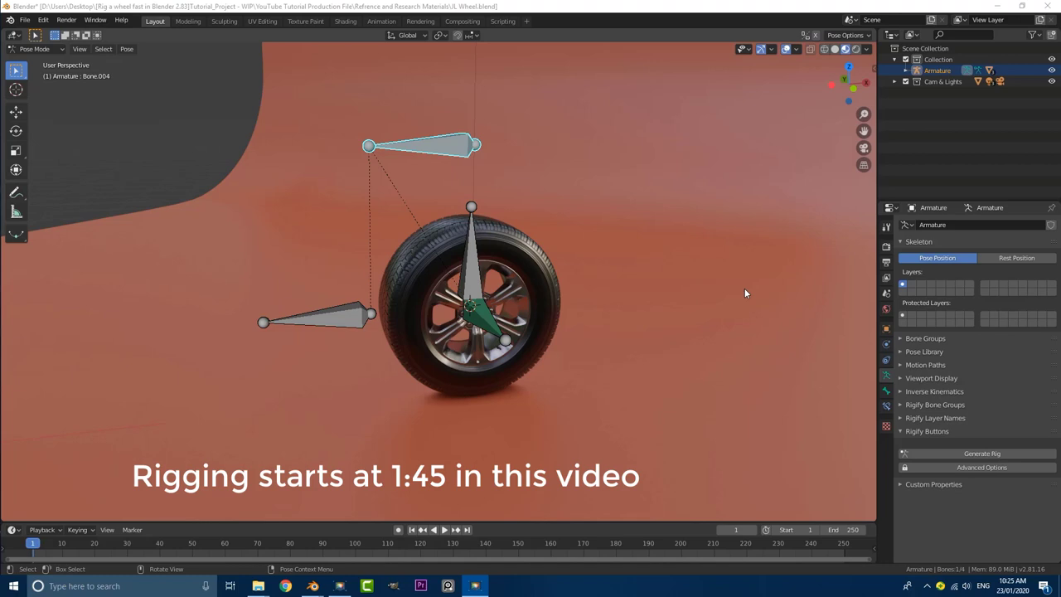
# - Slide the control bone along global X so the rigged wheel rolls
pyautogui.moveTo(602, 274); pyautogui.dragTo(567, 258, button='middle')
pyautogui.press('g')
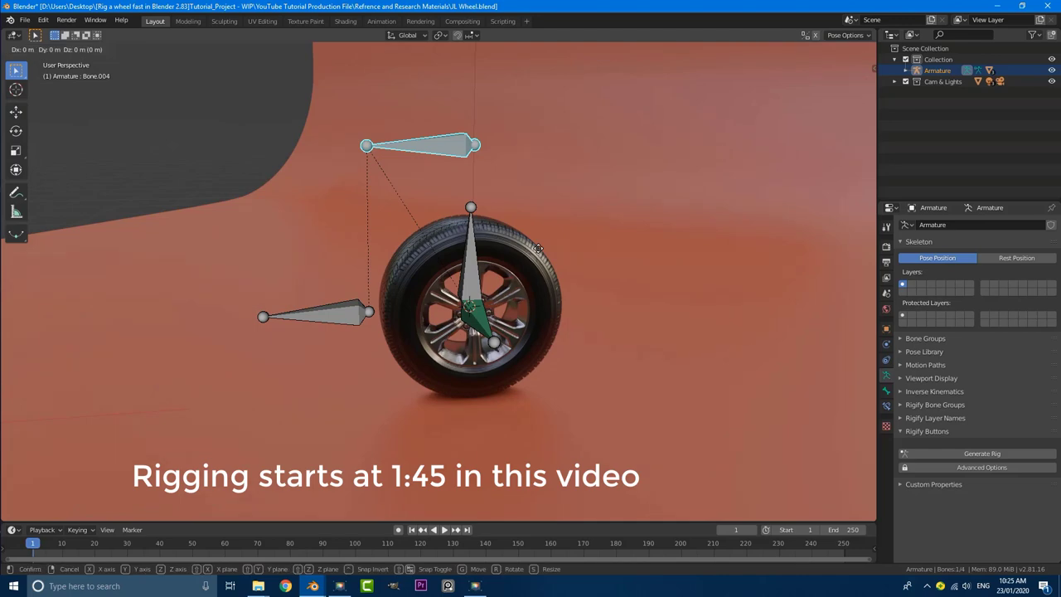
pyautogui.press('x')
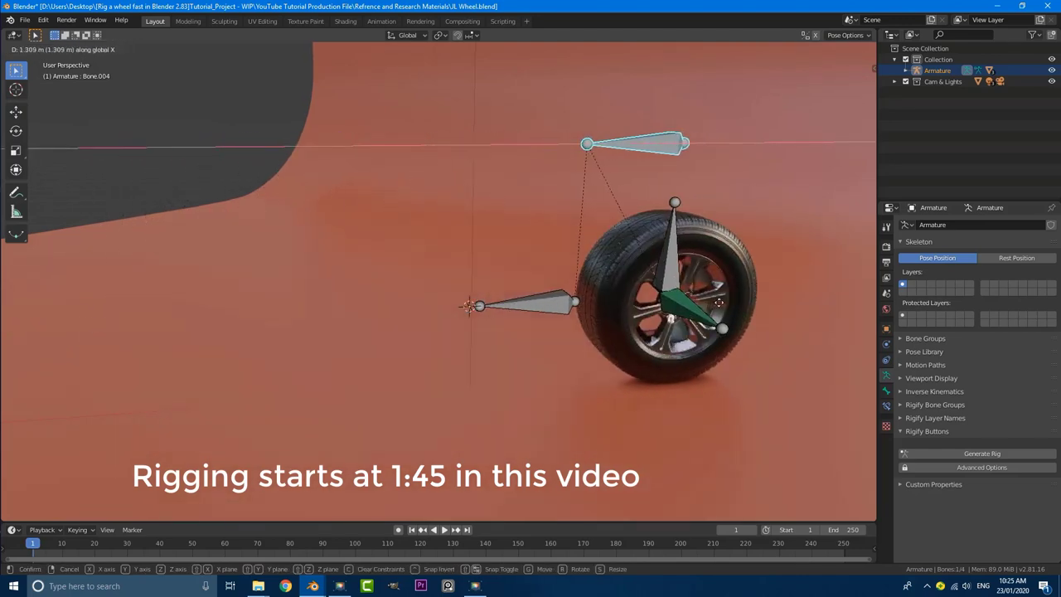
pyautogui.click(472, 304)
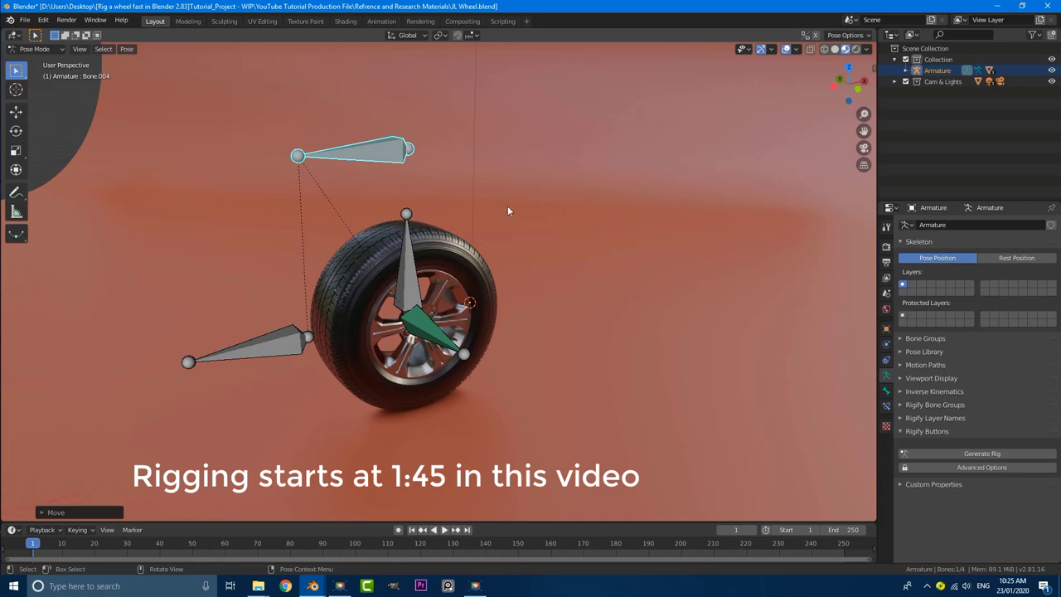
pyautogui.scroll(2, 432, 222)
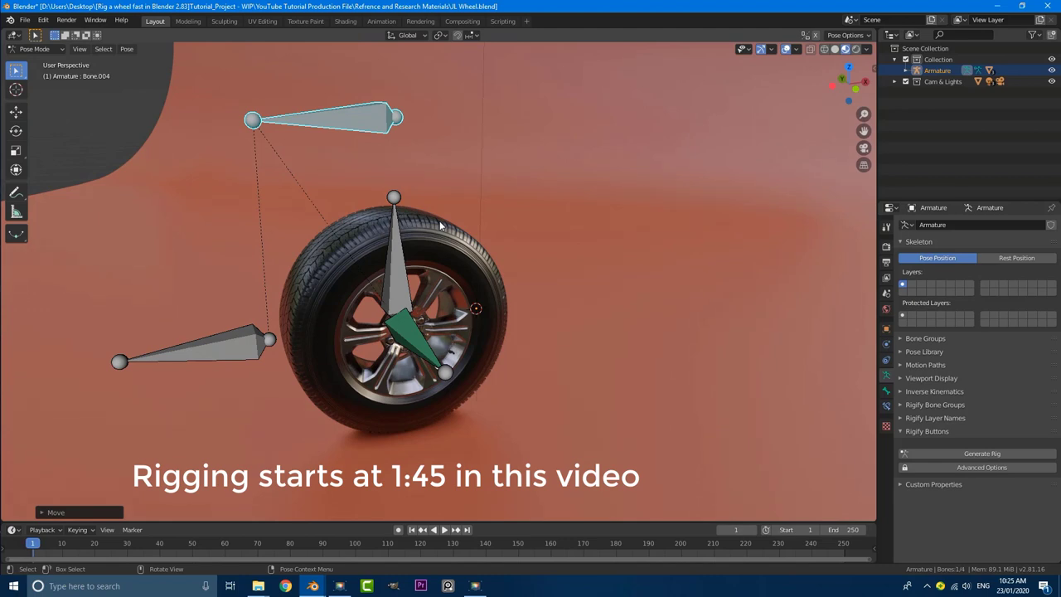
pyautogui.scroll(-4, 390, 249)
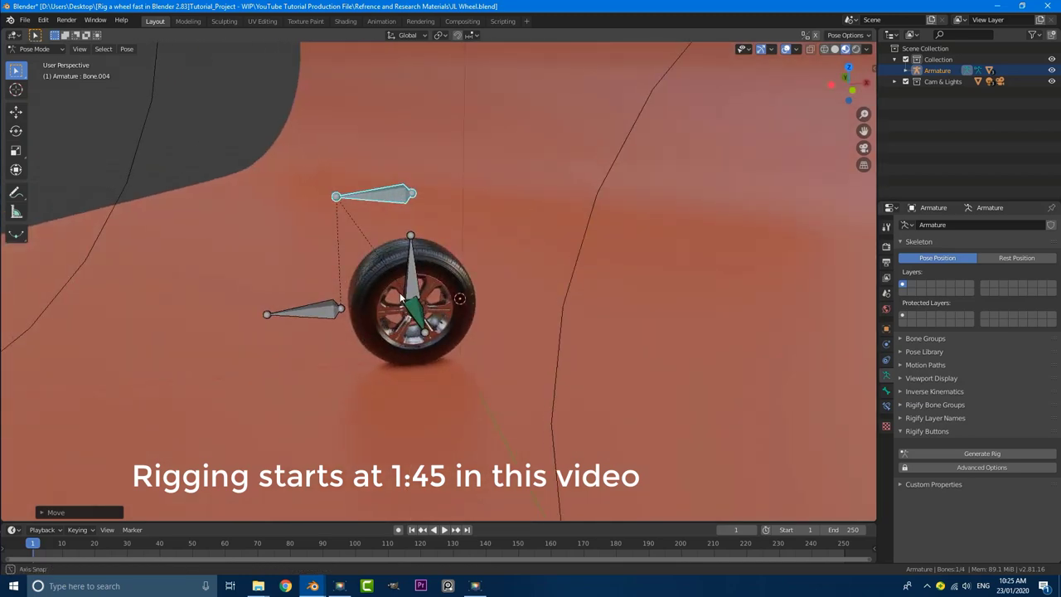
# - Slide the upper control bone left and then back right along X, rolling the wheel again
pyautogui.press('g')
pyautogui.press('x')
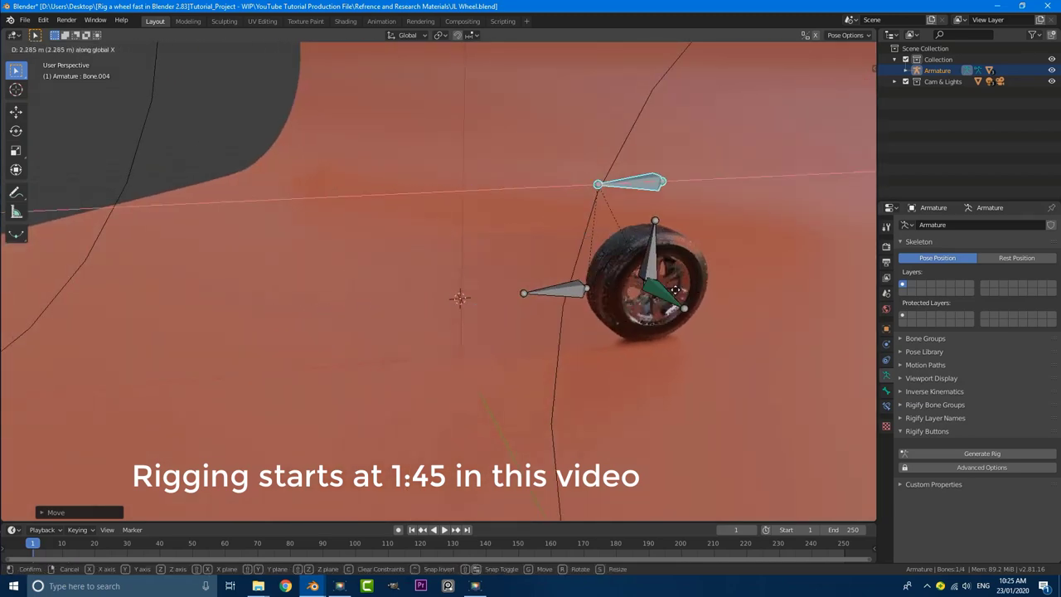
pyautogui.click(220, 307)
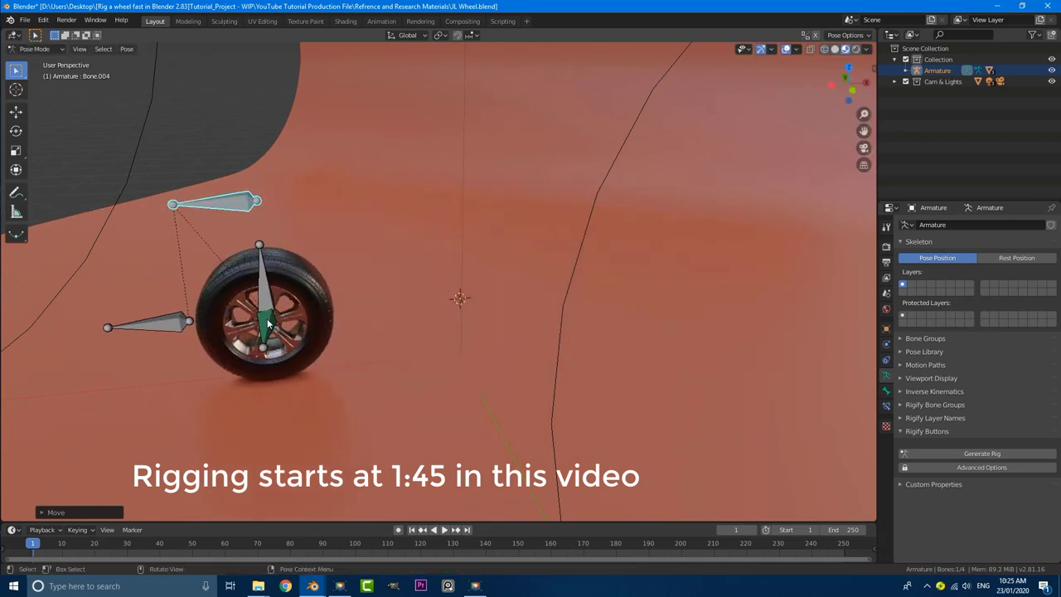
pyautogui.click(273, 332)
pyautogui.scroll(1, 213, 236)
pyautogui.click(243, 216)
pyautogui.press('g')
pyautogui.press('x')
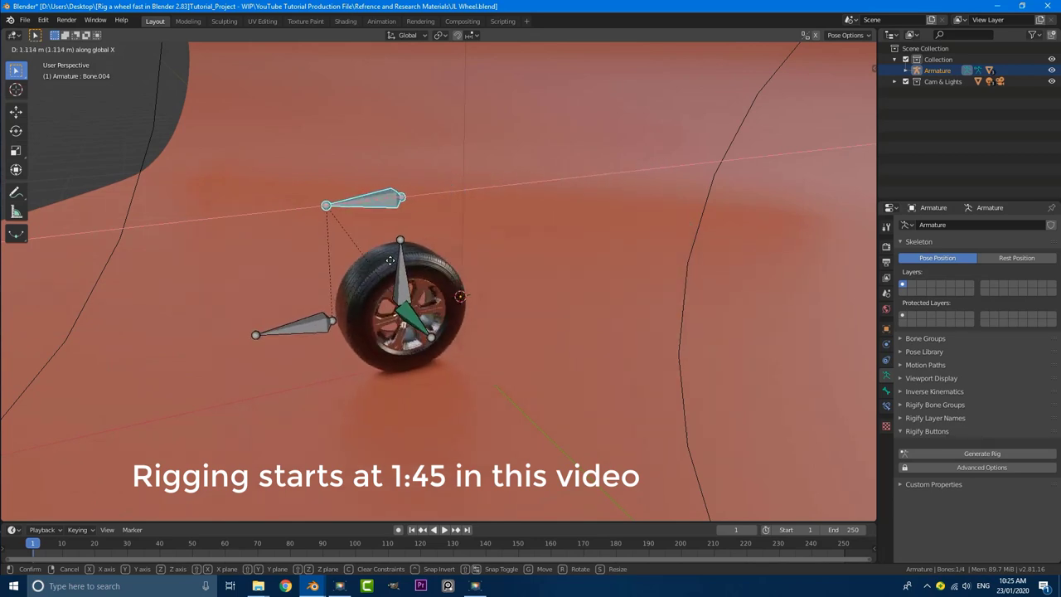
pyautogui.click(427, 262)
pyautogui.moveTo(427, 262); pyautogui.dragTo(462, 261, button='middle')
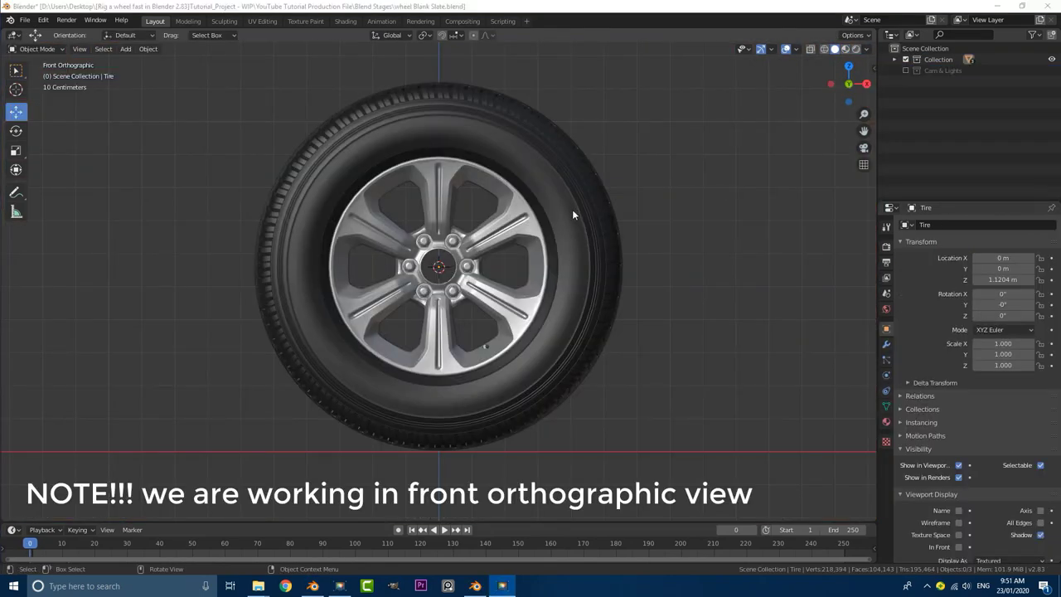
pyautogui.scroll(-3, 483, 213)
pyautogui.moveTo(483, 213); pyautogui.dragTo(505, 253, button='middle')
pyautogui.scroll(2, 504, 253)
pyautogui.click(526, 278)
pyautogui.moveTo(576, 343); pyautogui.dragTo(498, 282, button='middle')
pyautogui.scroll(2, 489, 278)
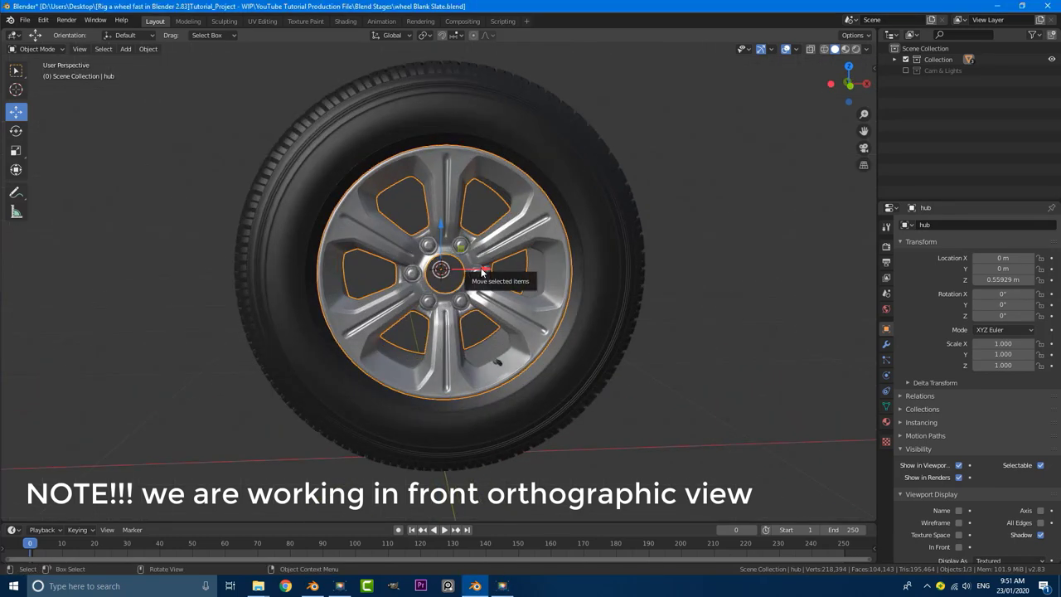
pyautogui.press('KP_1')
pyautogui.press('KP_Decimal')
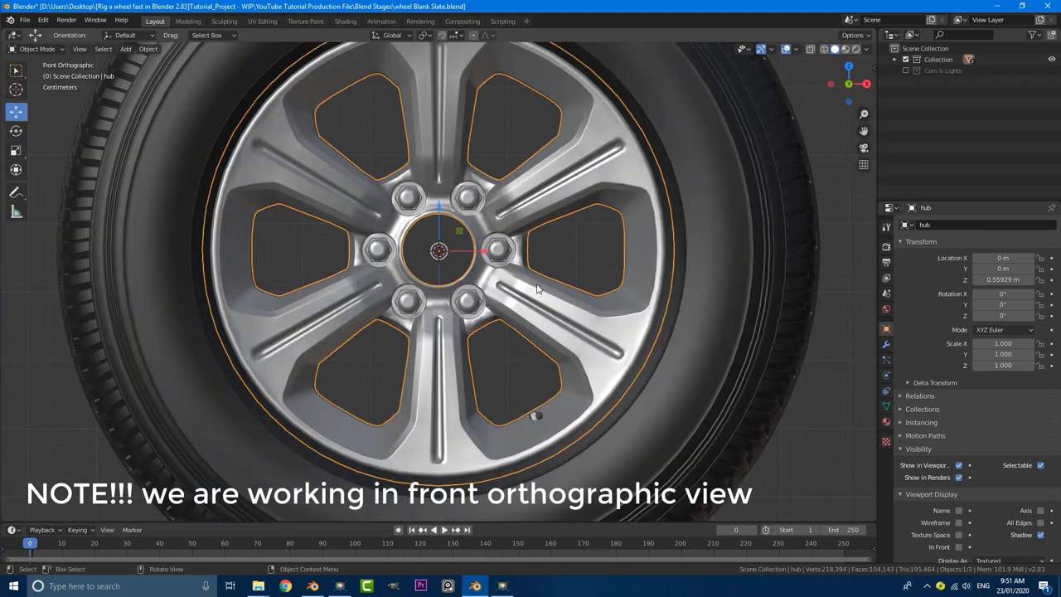
pyautogui.scroll(-3, 591, 291)
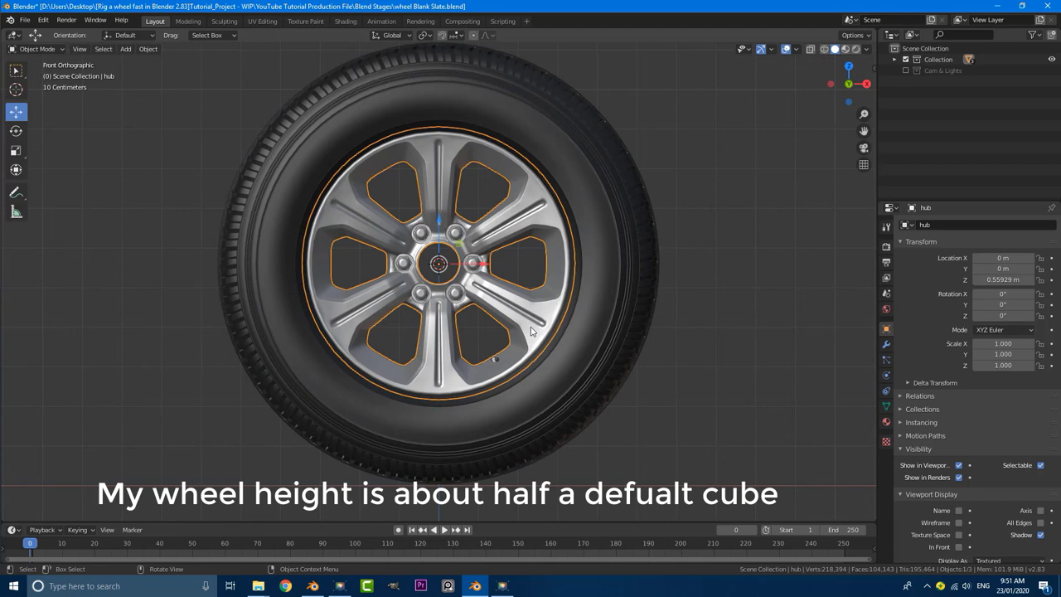
pyautogui.scroll(1, 412, 251)
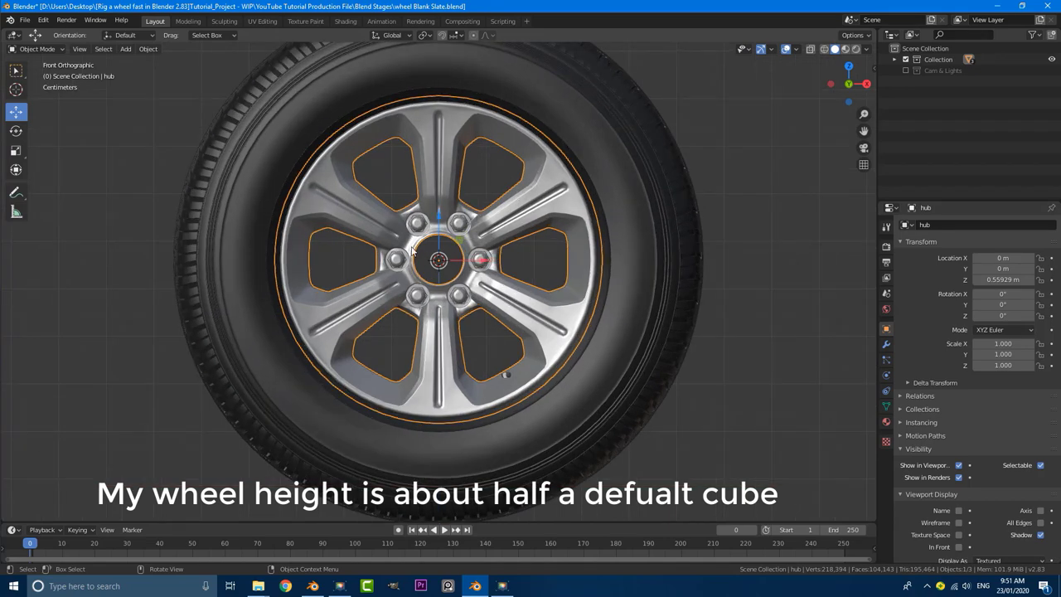
pyautogui.scroll(-1, 413, 251)
pyautogui.keyDown('shift'); pyautogui.moveTo(412, 251); pyautogui.dragTo(400, 215, button='middle'); pyautogui.keyUp('shift')
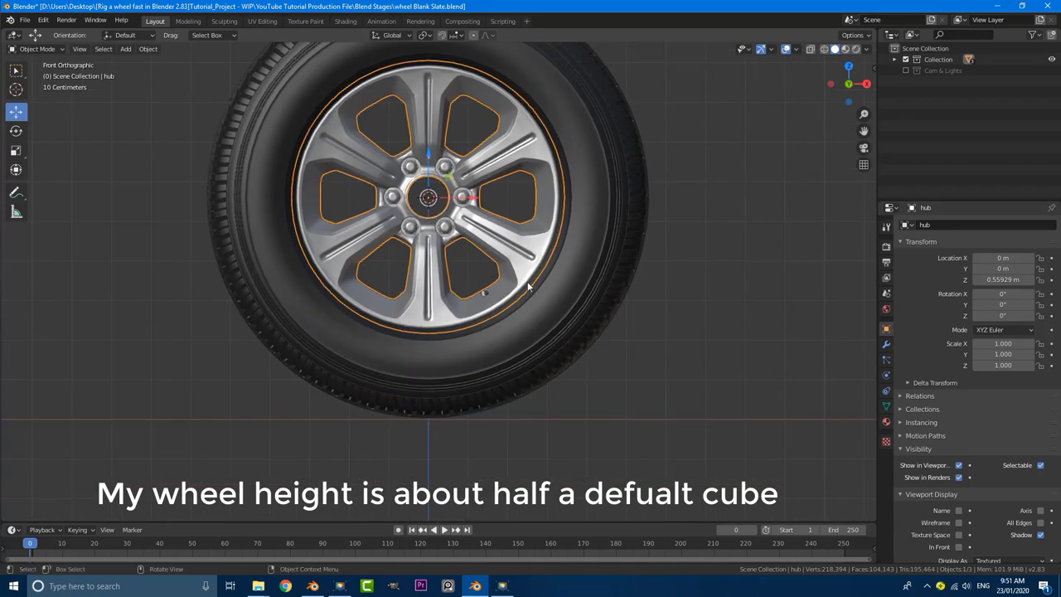
pyautogui.press('r')
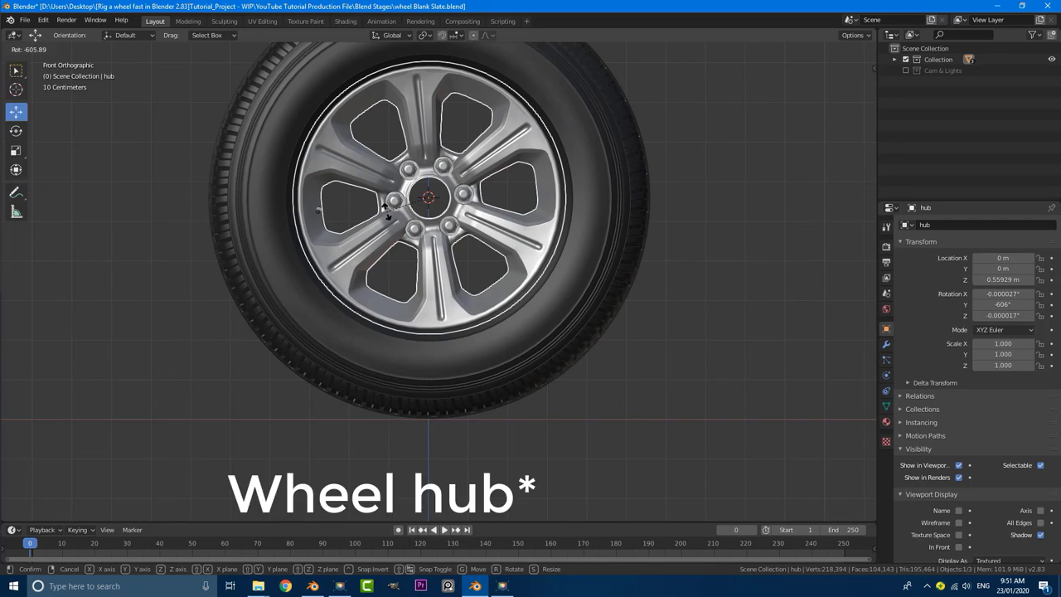
pyautogui.press('Escape')
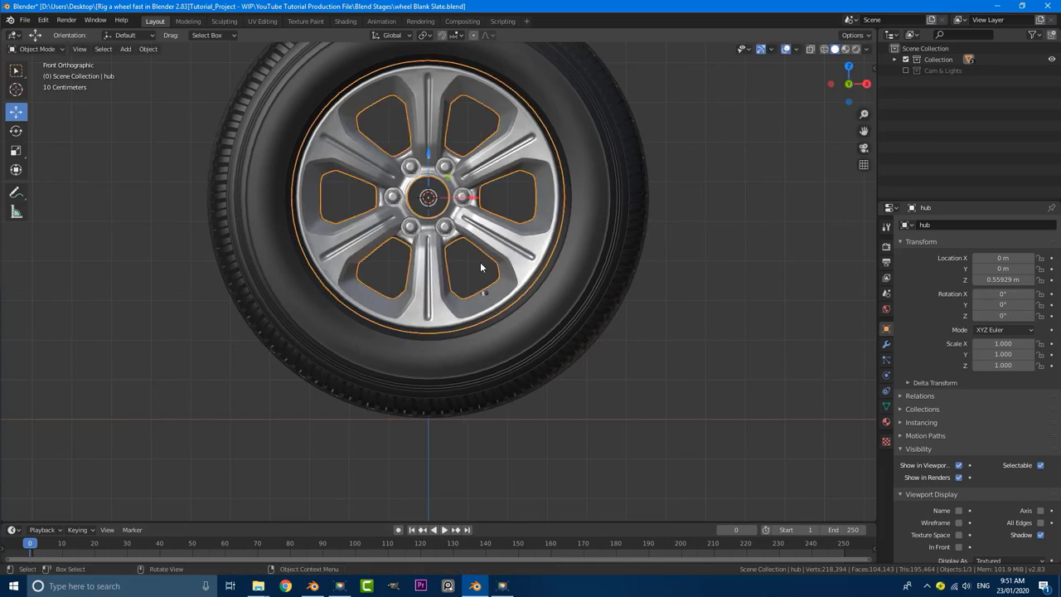
pyautogui.scroll(-3, 485, 264)
pyautogui.scroll(2, 438, 223)
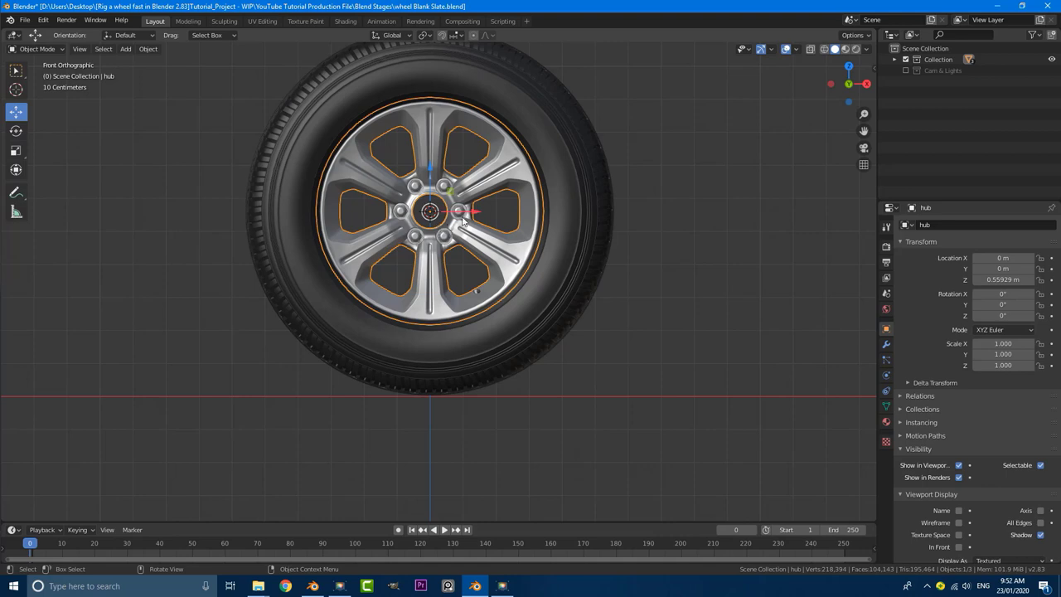
# - Snap the 3D cursor to the wheel hub's centre with Cursor to Active
pyautogui.scroll(-2, 440, 237)
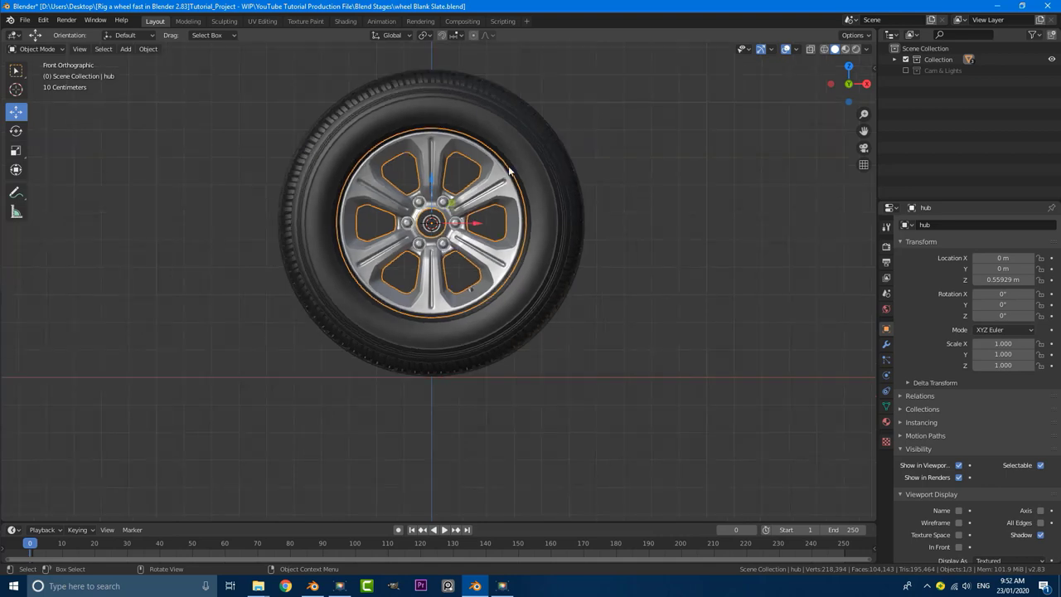
pyautogui.scroll(2, 447, 205)
pyautogui.hotkey('shift', 'a')
pyautogui.press('Escape')
pyautogui.hotkey('shift', 's')
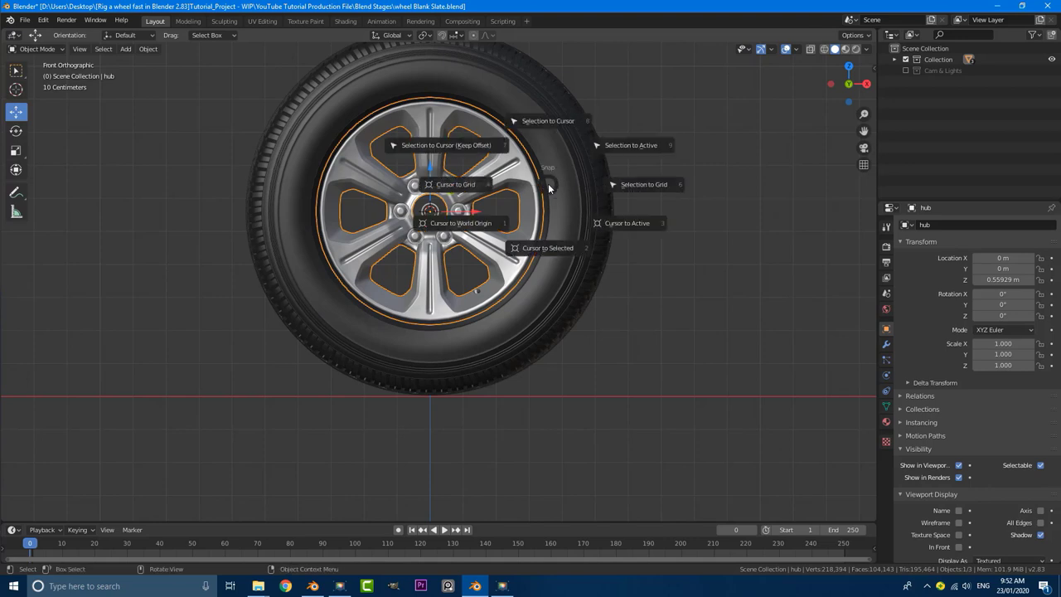
pyautogui.click(639, 224)
# - Return to front orthographic view and deselect everything
pyautogui.moveTo(432, 399); pyautogui.dragTo(443, 257, button='middle')
pyautogui.scroll(4, 432, 373)
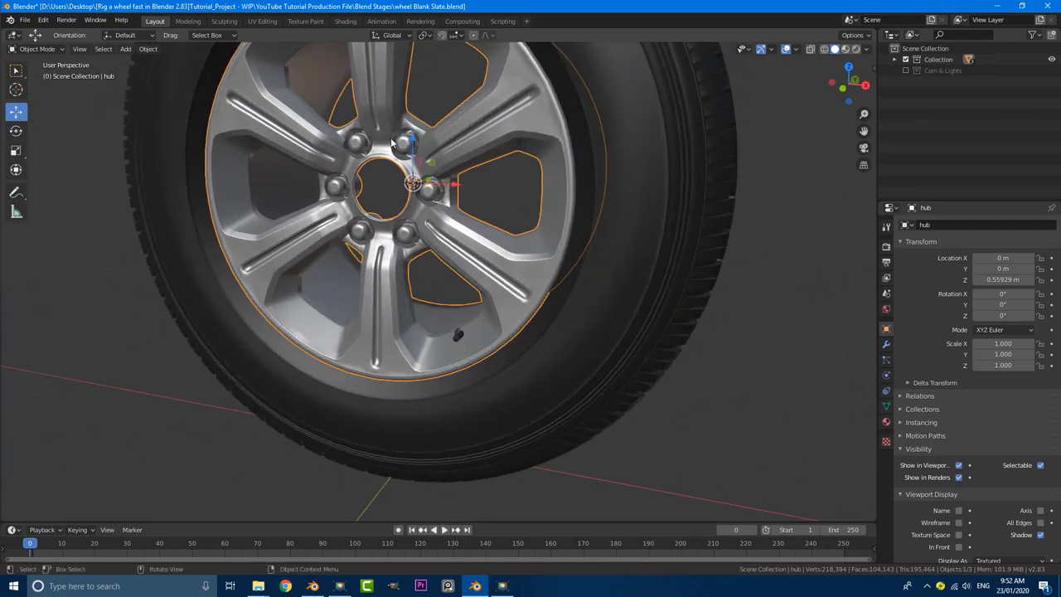
pyautogui.moveTo(394, 144); pyautogui.dragTo(451, 154, button='middle')
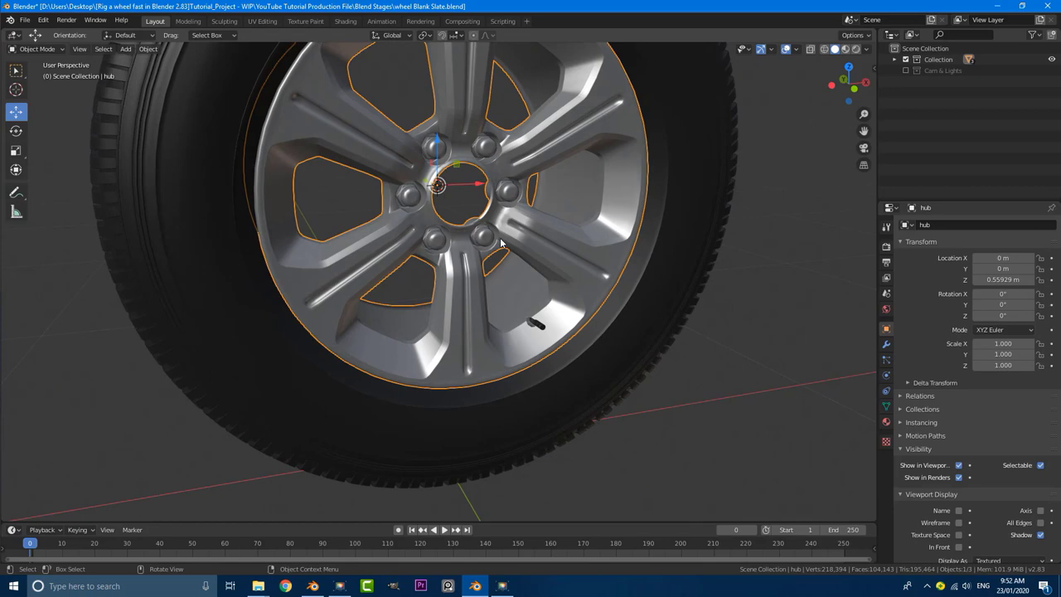
pyautogui.press('KP_1')
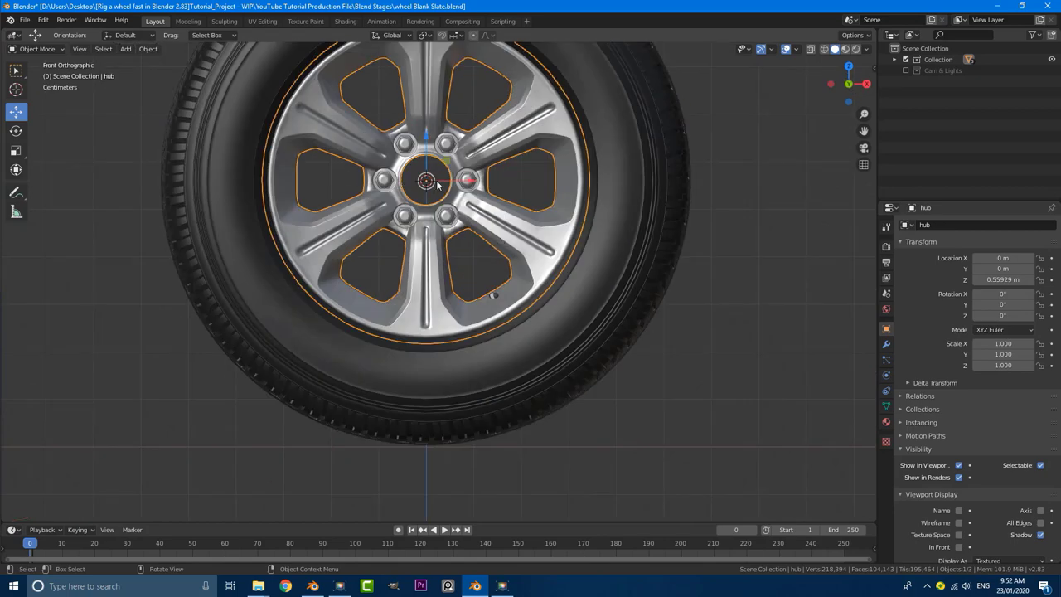
pyautogui.scroll(-3, 418, 130)
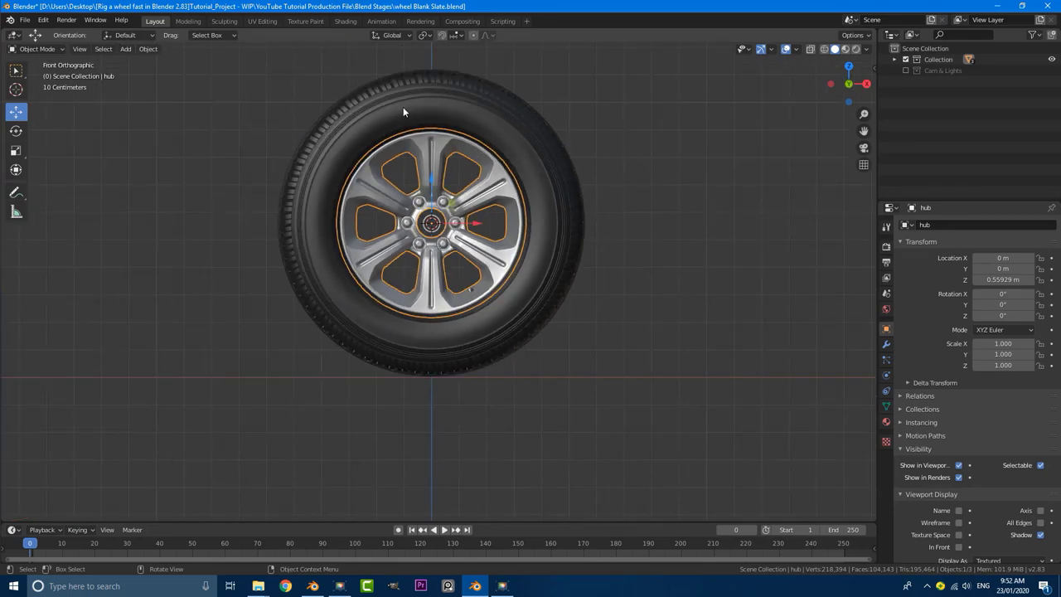
pyautogui.hotkey('alt', 'a')
pyautogui.scroll(1, 440, 233)
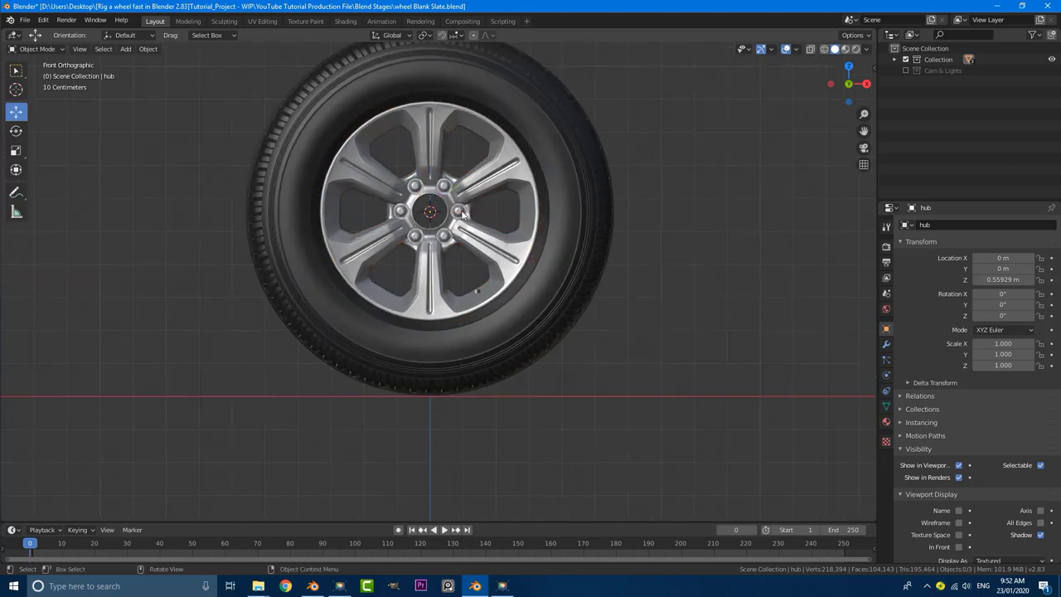
# - Add an armature at the wheel hub centre
pyautogui.hotkey('shift', 'a')
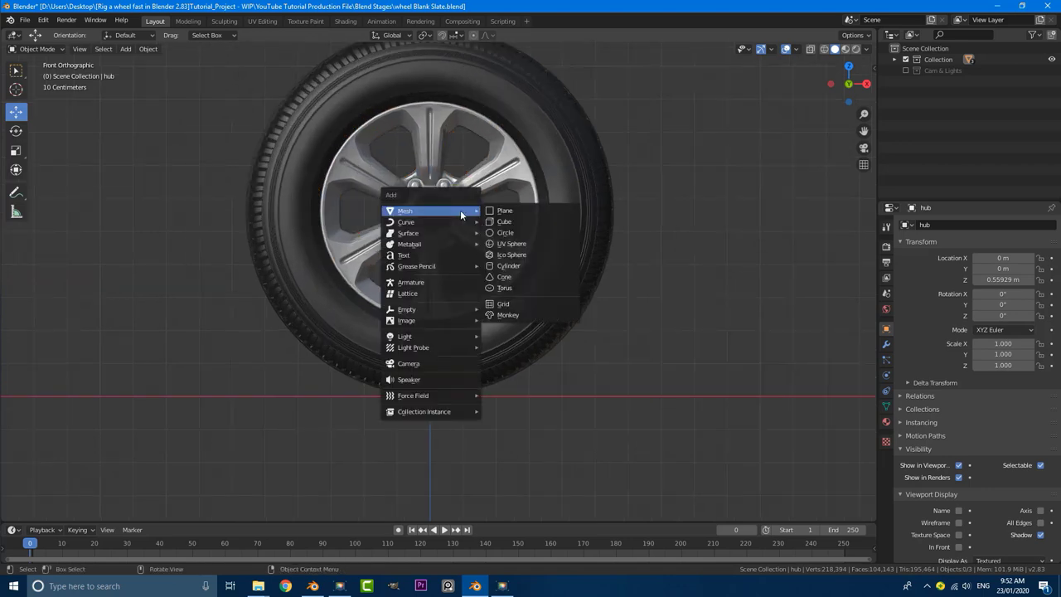
pyautogui.click(445, 281)
pyautogui.scroll(-1, 584, 245)
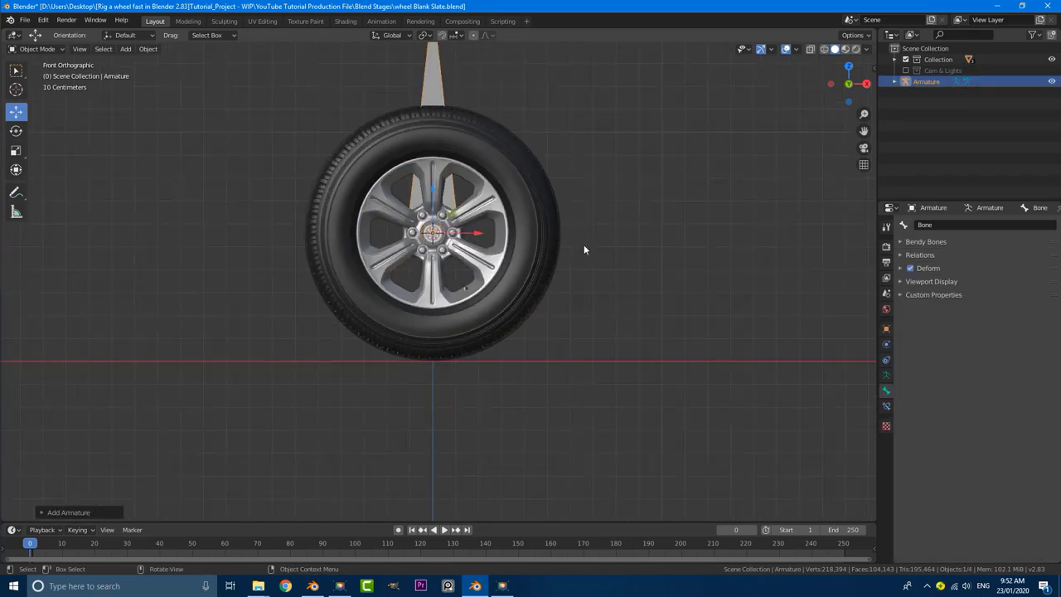
pyautogui.keyDown('shift'); pyautogui.scroll(5, 520, 233); pyautogui.keyUp('shift')
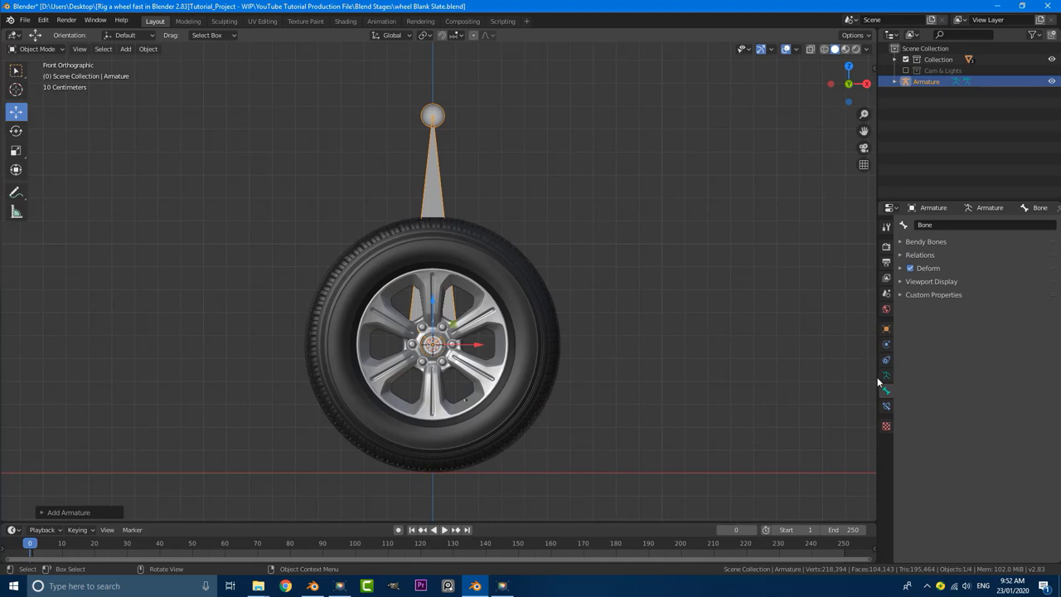
# - Enable In Front in the armature's Viewport Display, then return to front view and deselect
pyautogui.click(886, 328)
pyautogui.scroll(-1, 997, 365)
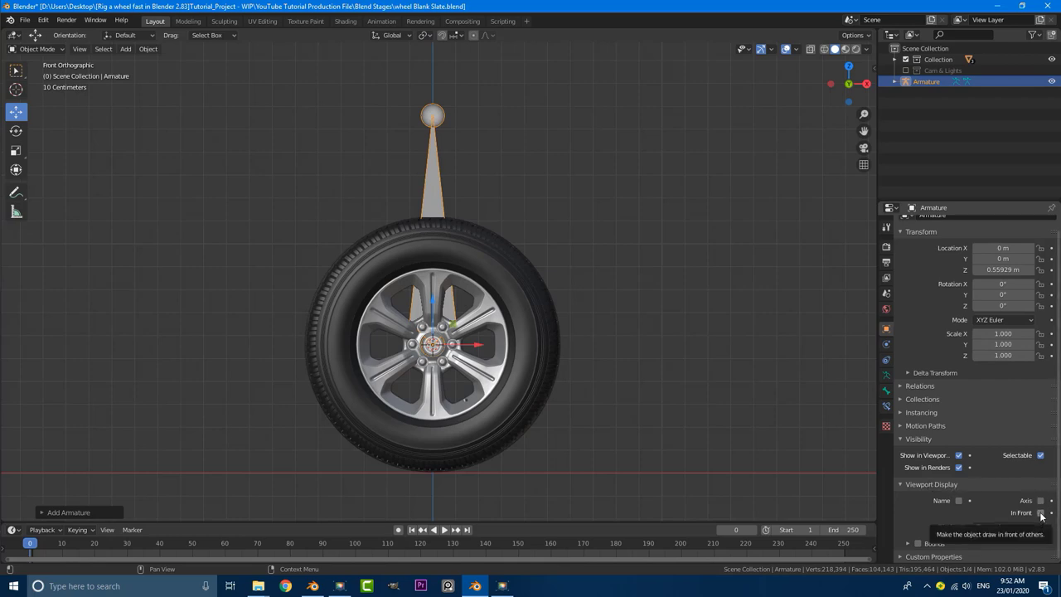
pyautogui.click(1042, 513)
pyautogui.click(905, 484)
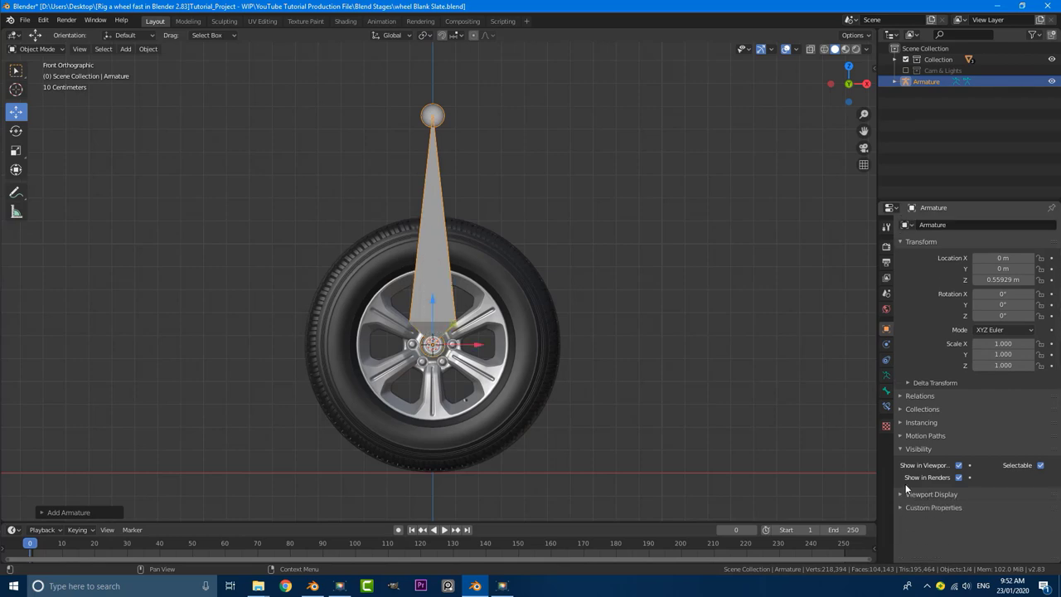
pyautogui.click(906, 495)
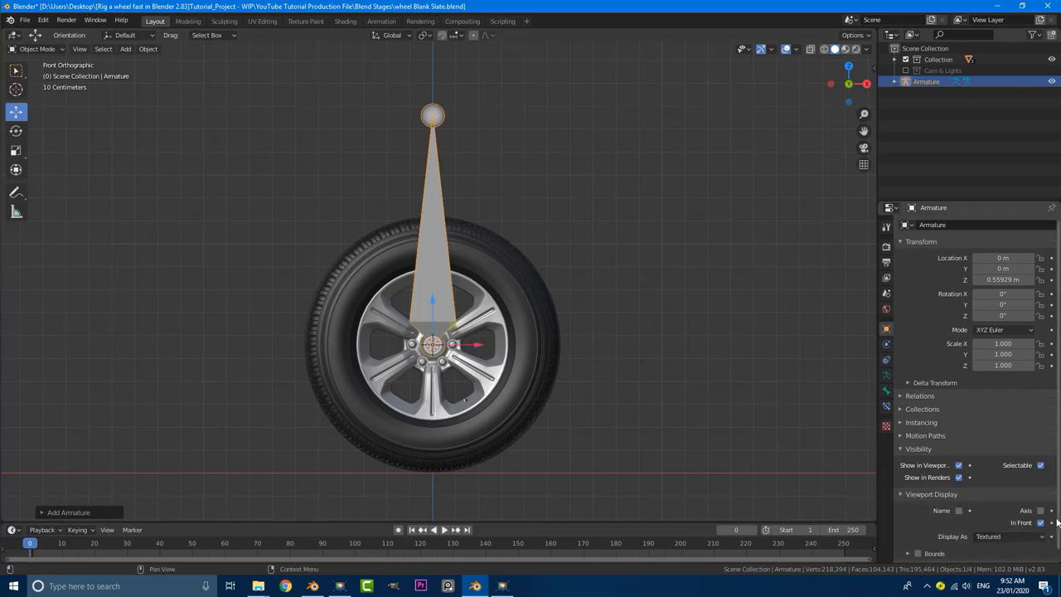
pyautogui.scroll(1, 452, 267)
pyautogui.moveTo(452, 267)
pyautogui.mouseDown(button='middle')
pyautogui.moveTo(540, 301)
pyautogui.moveTo(571, 197)
pyautogui.moveTo(464, 282)
pyautogui.mouseUp(button='middle')
pyautogui.press('KP_1')
pyautogui.click(463, 280)
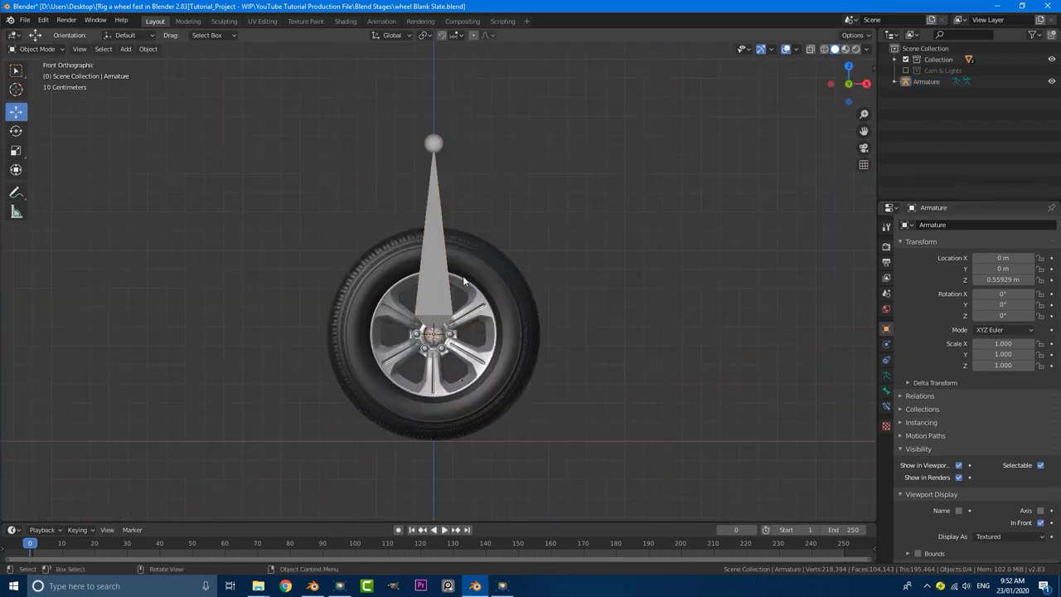
# - Select the armature and switch it into Edit Mode
pyautogui.click(431, 150)
pyautogui.scroll(2, 423, 199)
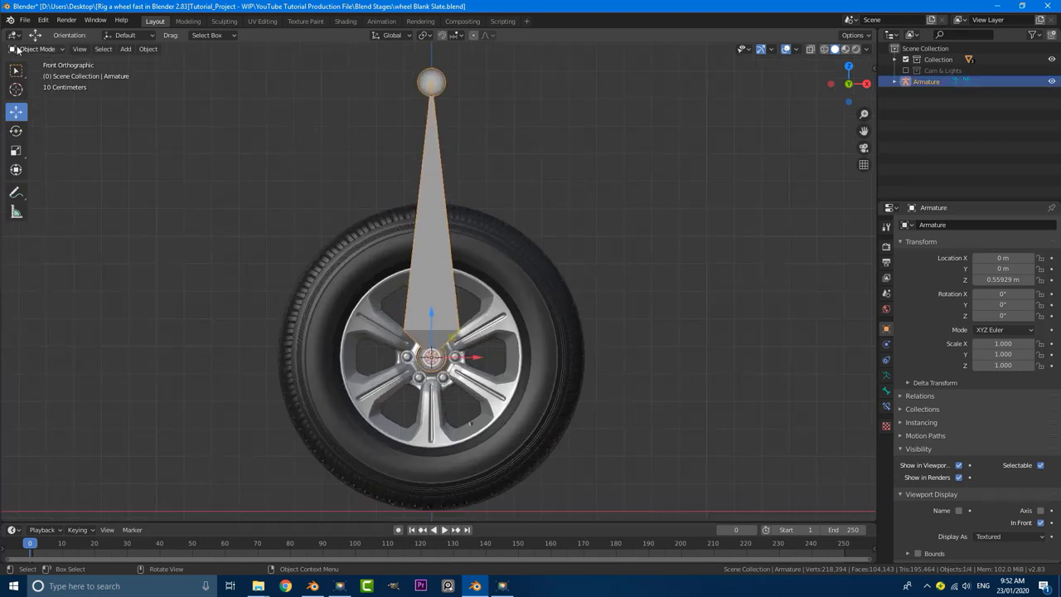
pyautogui.click(37, 50)
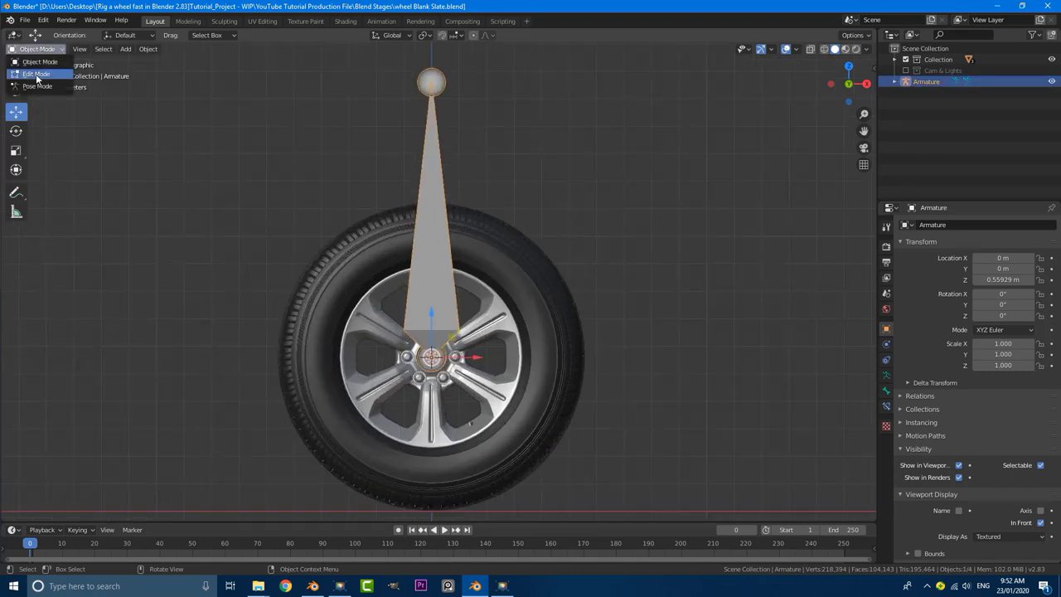
pyautogui.click(37, 71)
pyautogui.scroll(-4, 524, 173)
pyautogui.scroll(3, 428, 149)
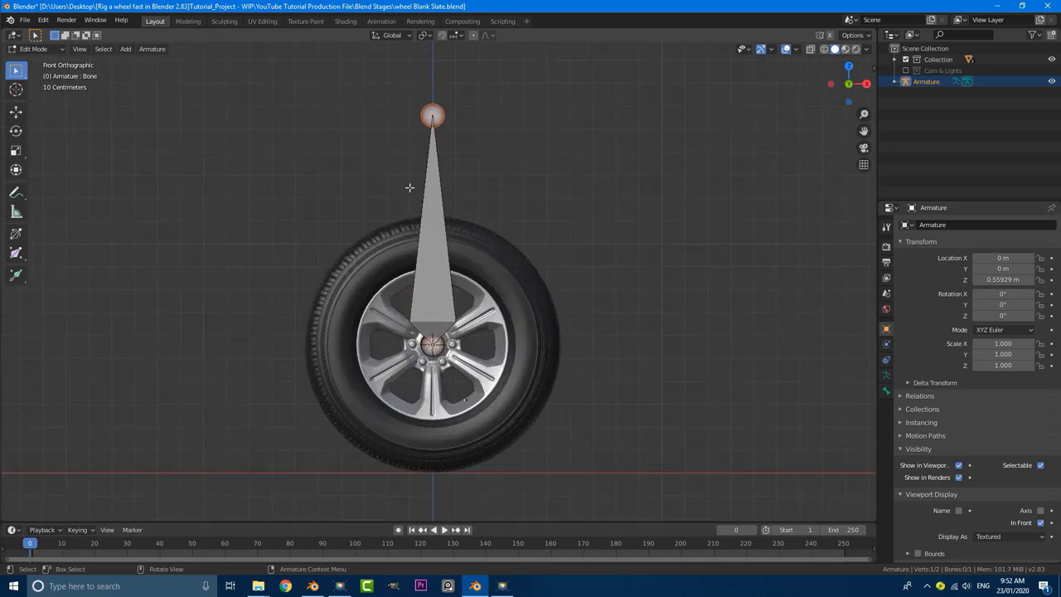
pyautogui.scroll(-3, 423, 137)
pyautogui.scroll(2, 423, 174)
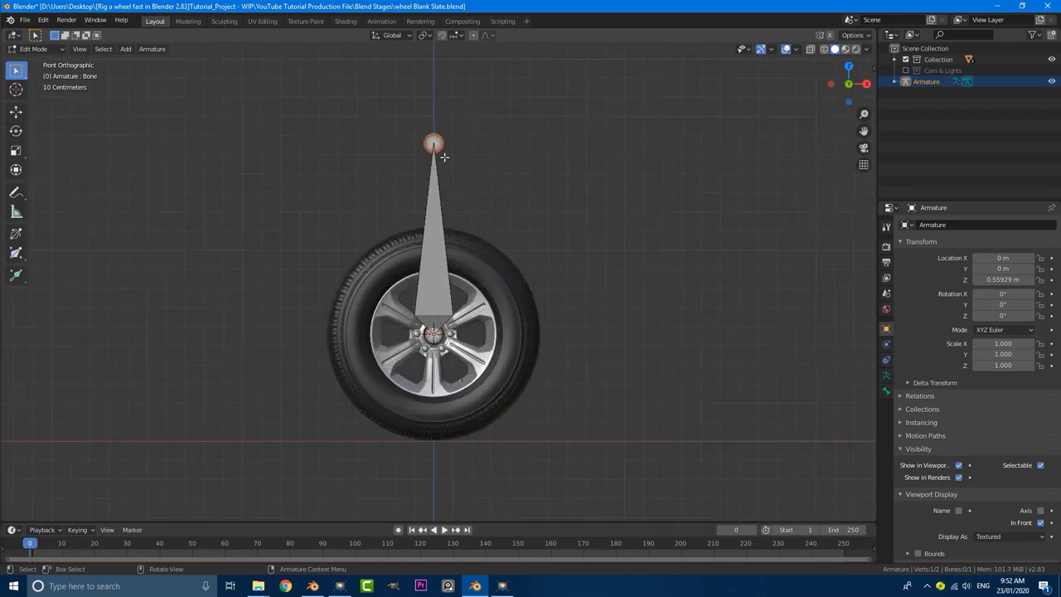
# - Pull the bone's tip down to shorten it, then select the whole bone
pyautogui.press('g')
pyautogui.click(440, 246)
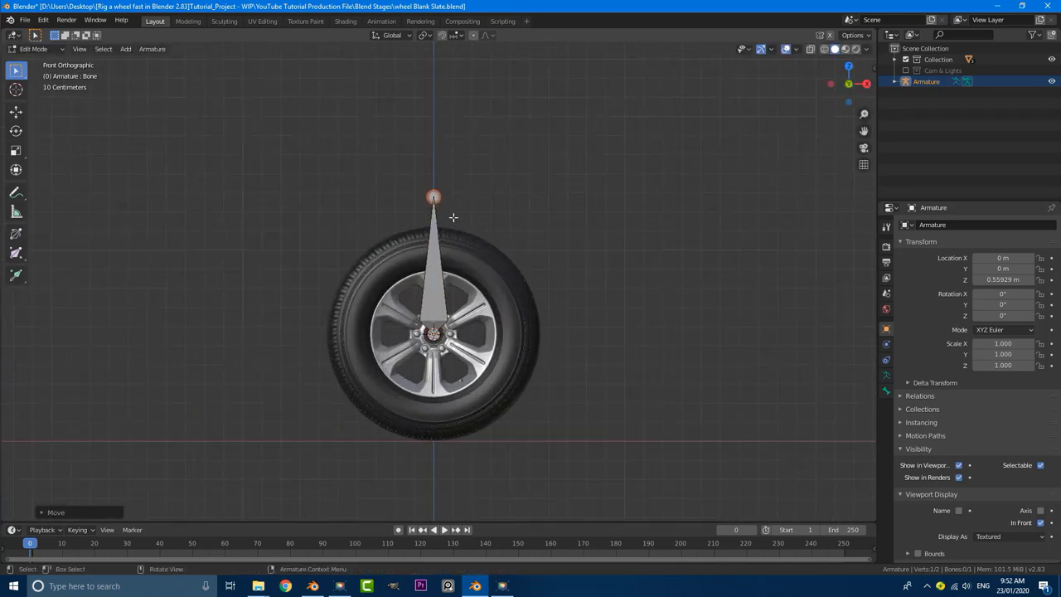
pyautogui.click(436, 267)
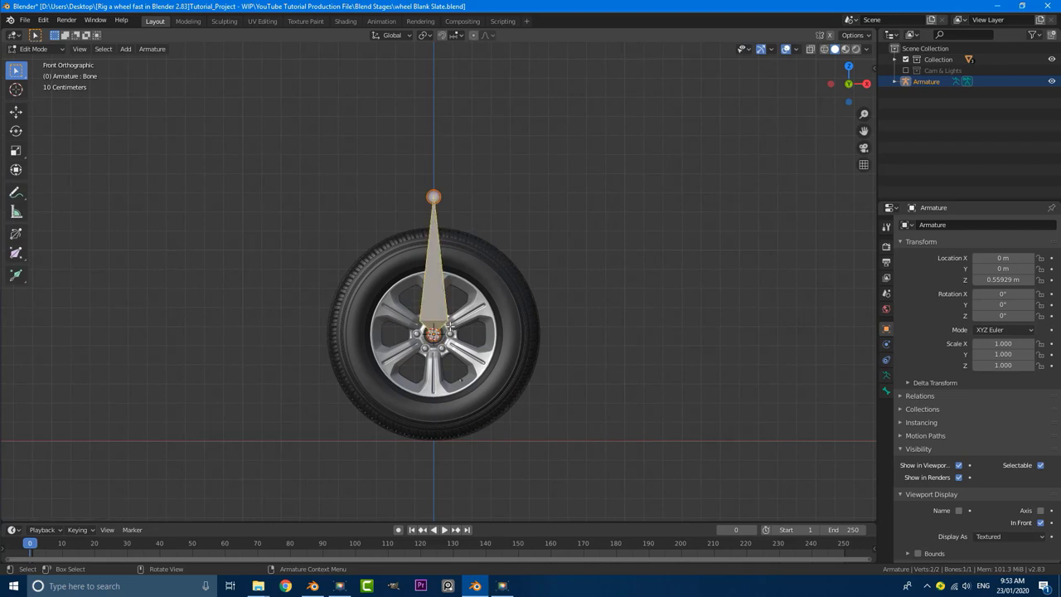
pyautogui.scroll(4, 448, 332)
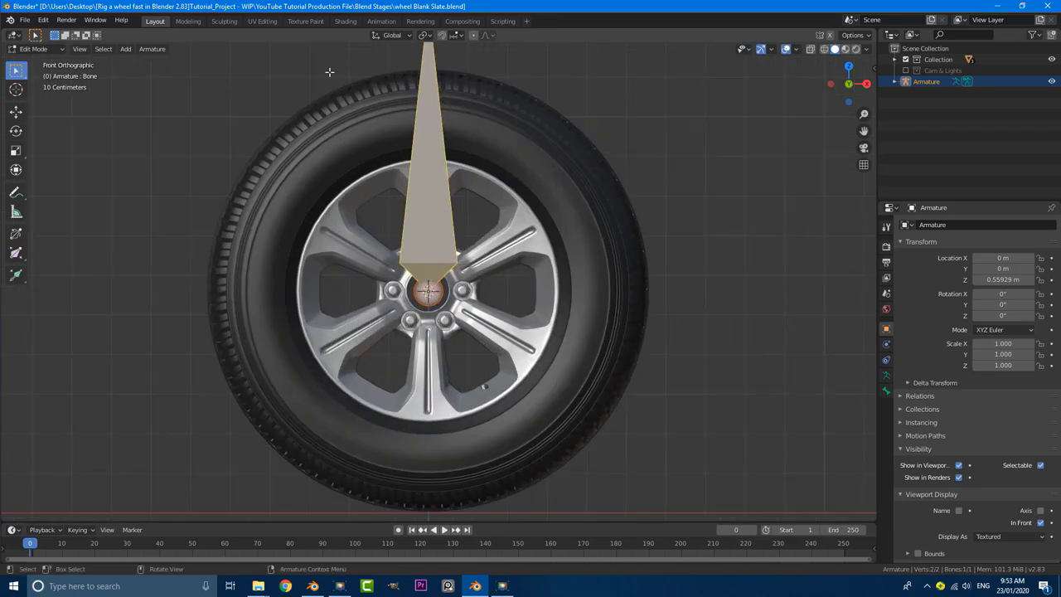
pyautogui.click(426, 36)
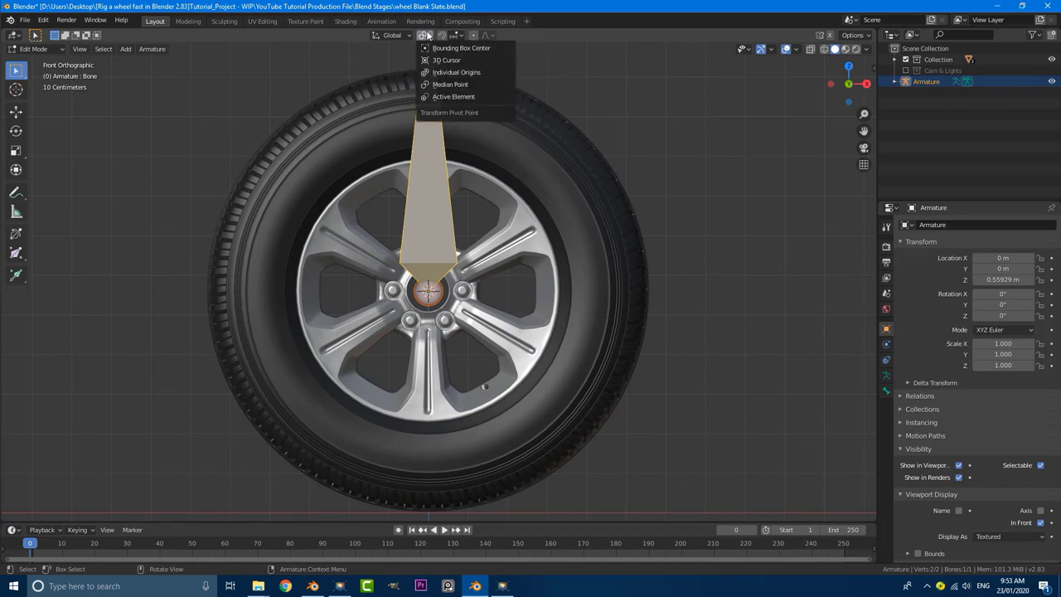
# - Set the pivot point to 3D Cursor so the bone rotates around the hub
pyautogui.click(446, 60)
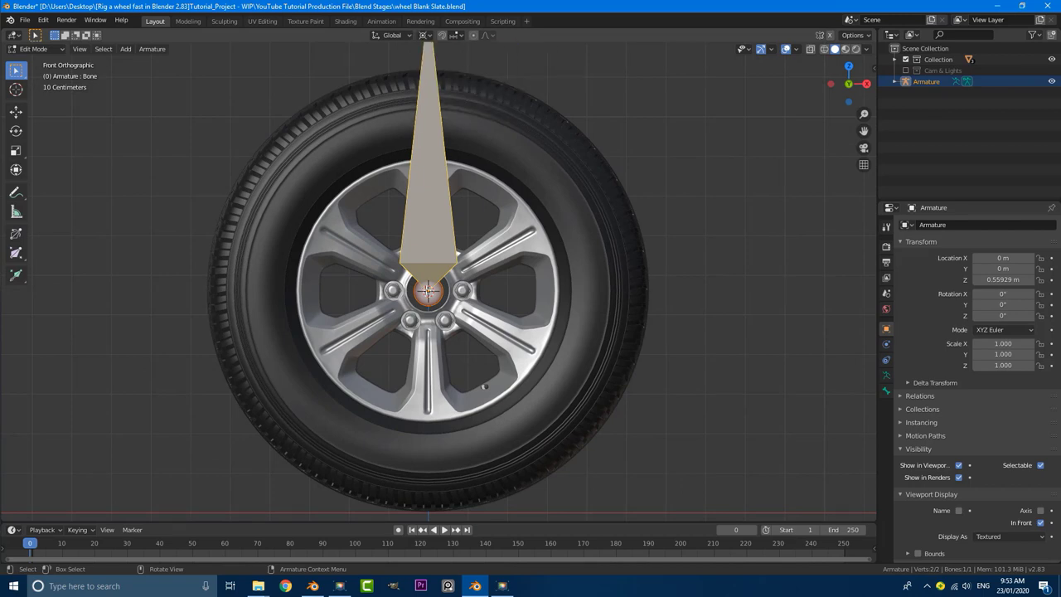
pyautogui.scroll(-3, 451, 297)
pyautogui.press('r')
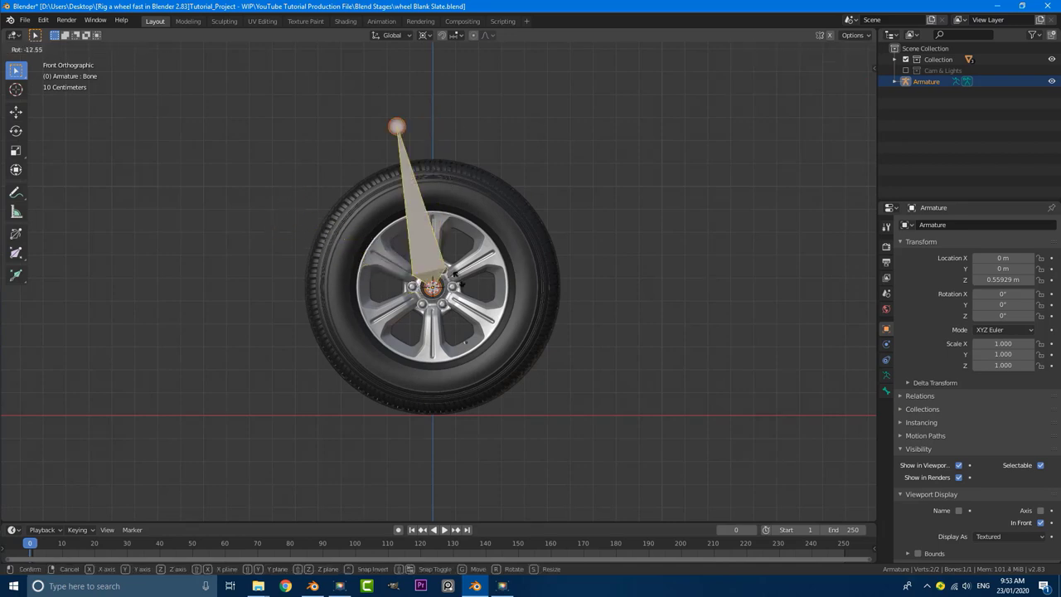
pyautogui.press('Escape')
pyautogui.scroll(3, 446, 284)
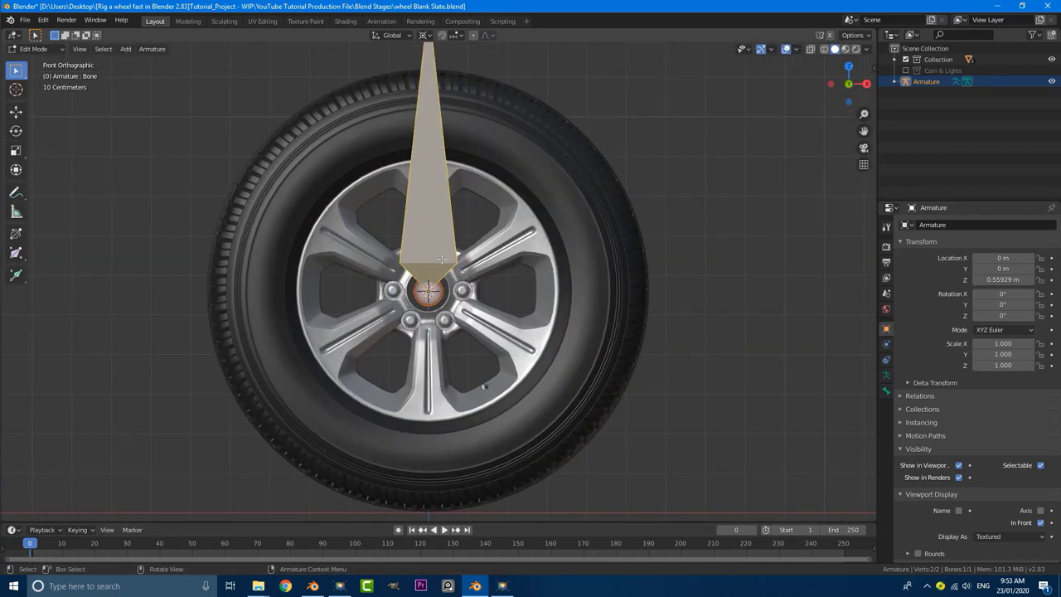
pyautogui.scroll(-3, 456, 246)
# - Duplicate the bone and rotate the copy 90° about X
pyautogui.hotkey('shift', 'd')
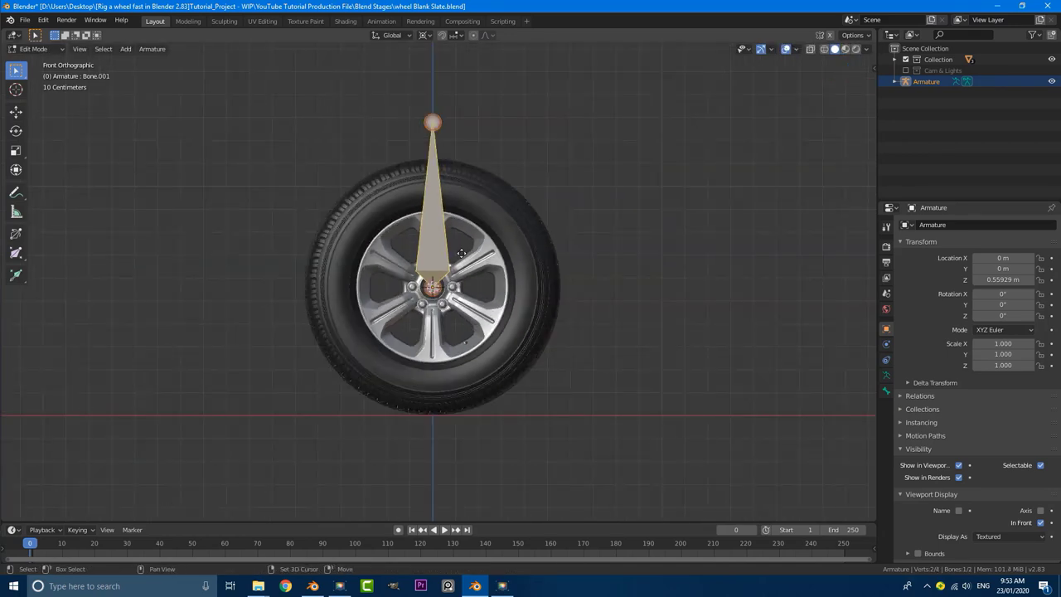
pyautogui.write('rx')
pyautogui.write('90')
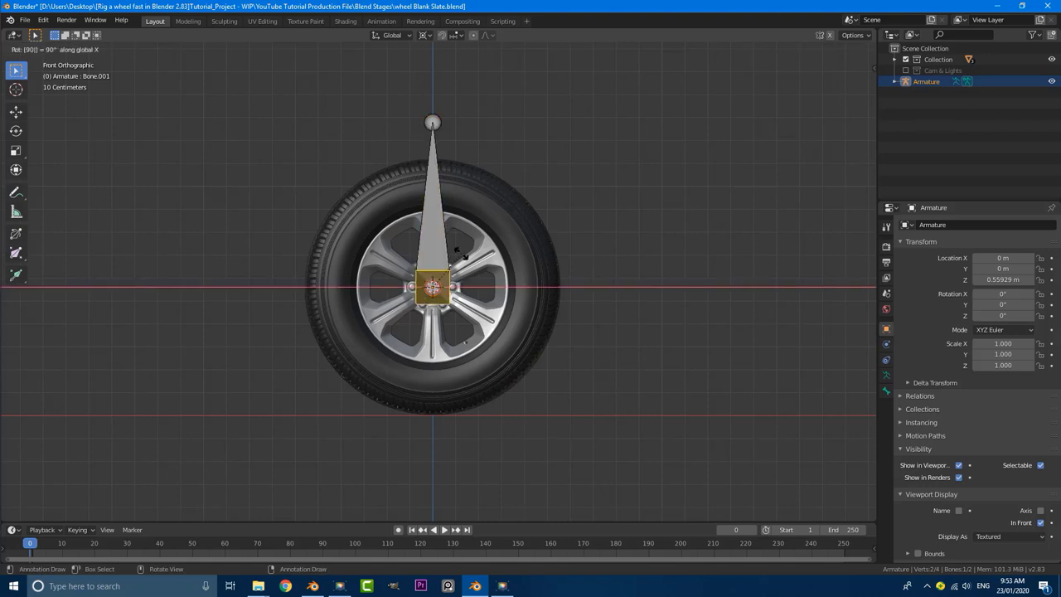
pyautogui.press('Return')
pyautogui.moveTo(461, 229); pyautogui.dragTo(429, 310, button='middle')
pyautogui.moveTo(365, 271); pyautogui.dragTo(447, 294, button='middle')
pyautogui.press('KP_1')
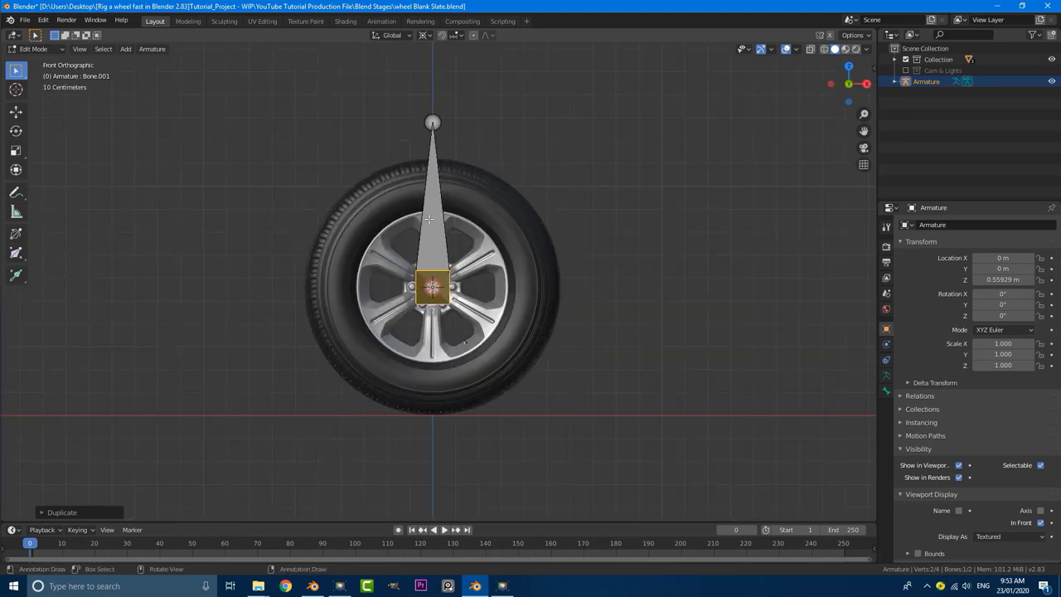
# - Duplicate the upright bone and rotate the copy, Bone.002, -90° about Y
pyautogui.click(421, 184)
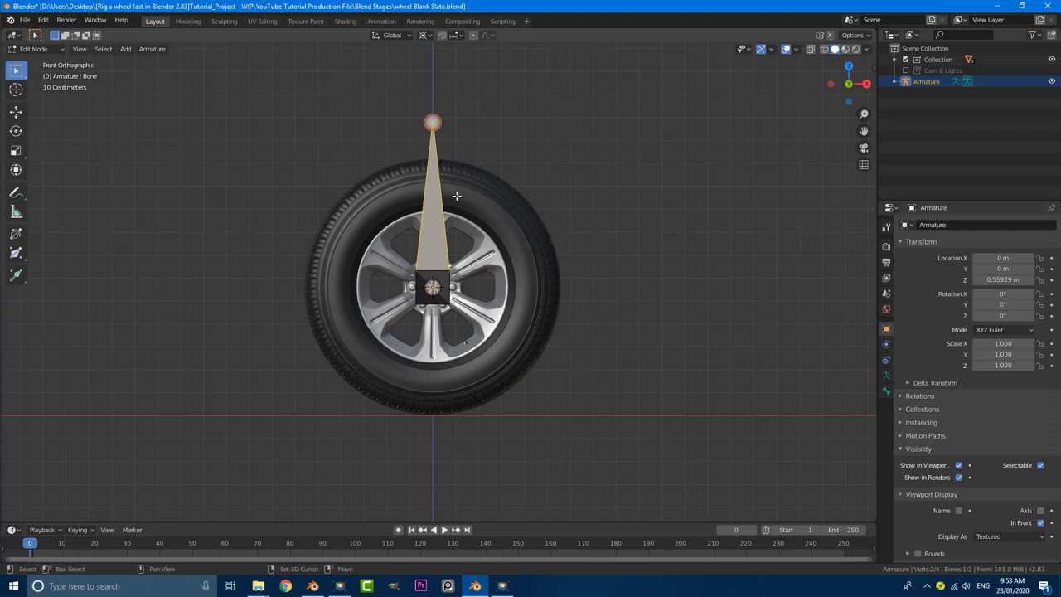
pyautogui.hotkey('shift', 'd')
pyautogui.write('ry')
pyautogui.write('-90')
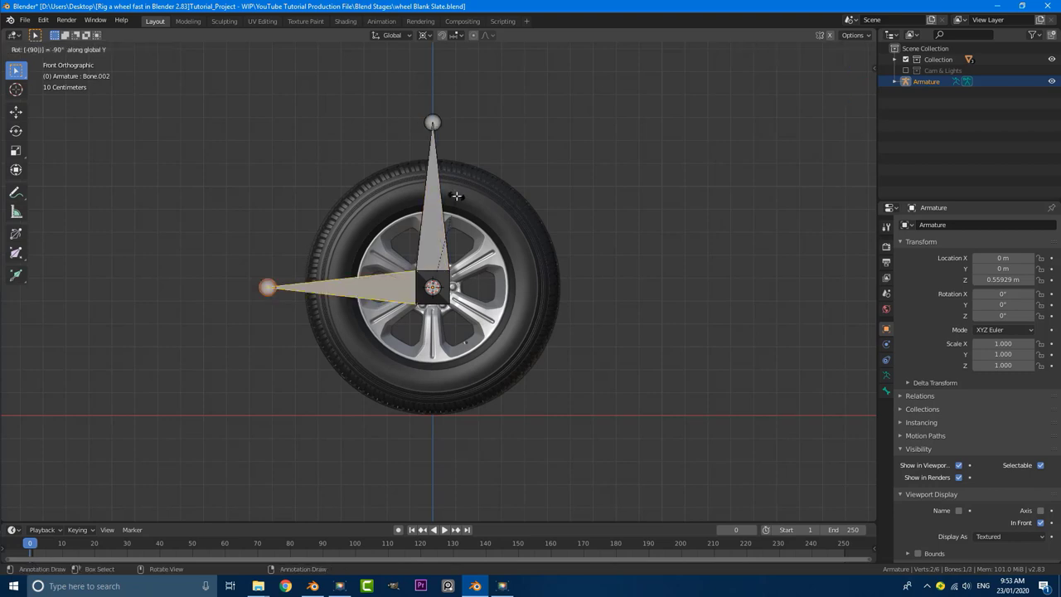
pyautogui.press('Return')
# - Move Bone.002 along Y out beside the wheel
pyautogui.moveTo(408, 221); pyautogui.dragTo(453, 262, button='middle')
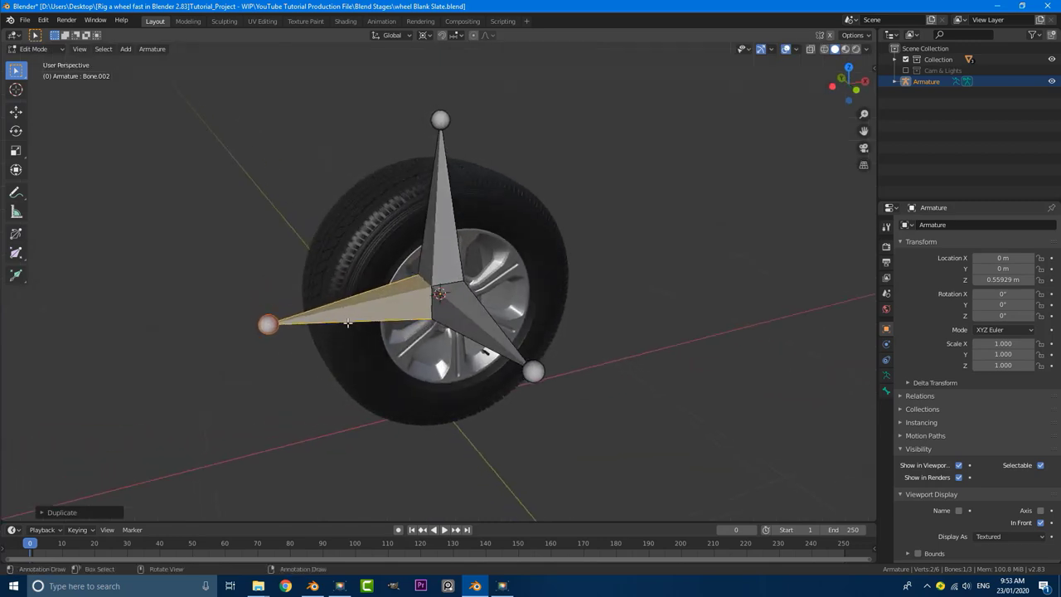
pyautogui.scroll(-4, 336, 315)
pyautogui.scroll(2, 386, 314)
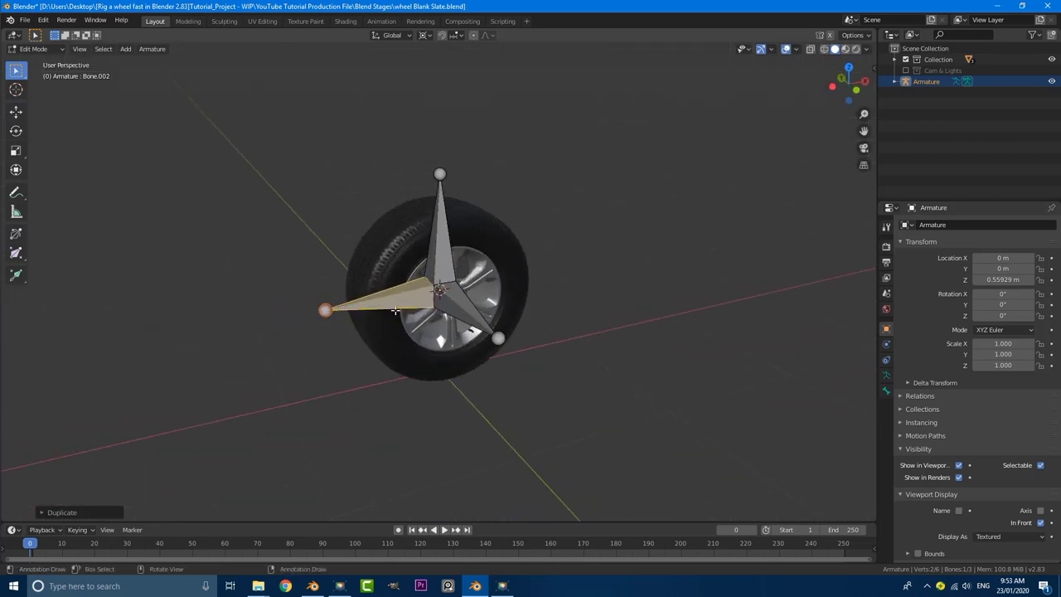
pyautogui.press('g')
pyautogui.press('y')
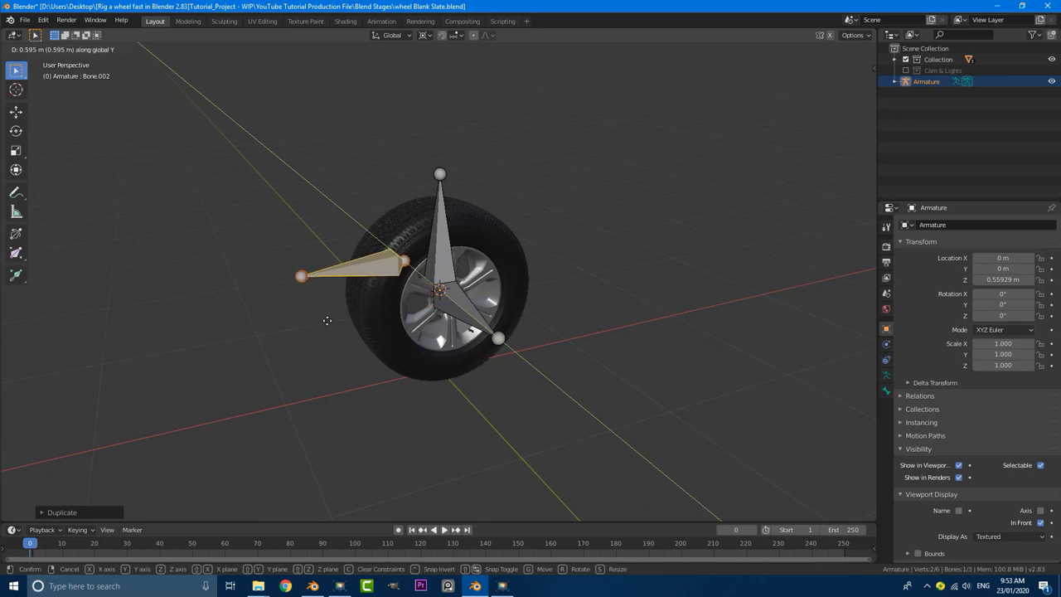
pyautogui.click(277, 348)
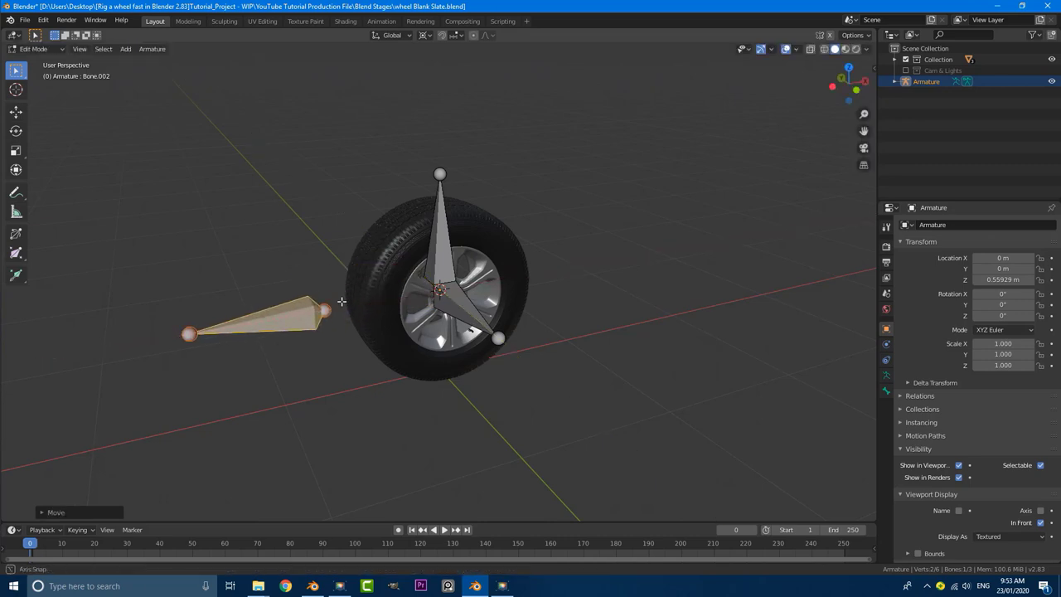
pyautogui.moveTo(343, 301); pyautogui.dragTo(357, 332, button='middle')
# - Nudge Bone.002 left along X and extrude a new bone straight up from the upright bone
pyautogui.press('g')
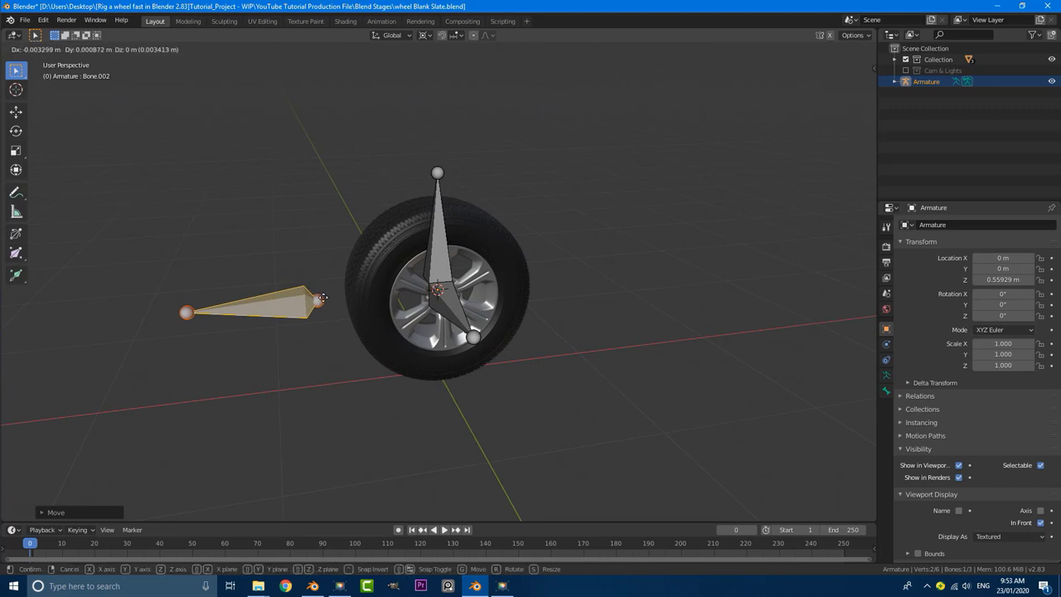
pyautogui.press('x')
pyautogui.click(390, 261)
pyautogui.click(446, 223)
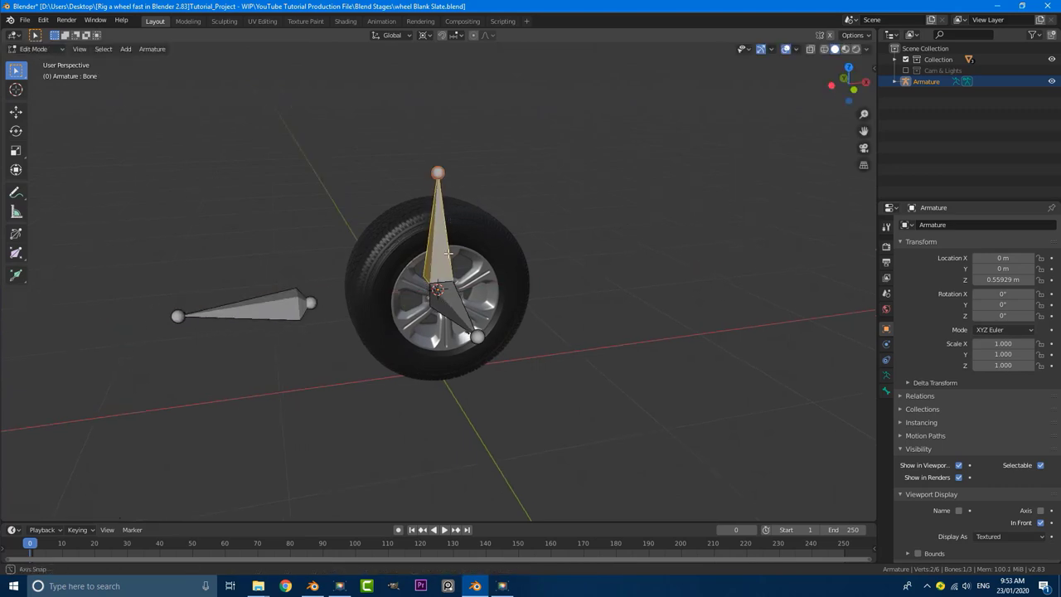
pyautogui.press('e')
pyautogui.press('z')
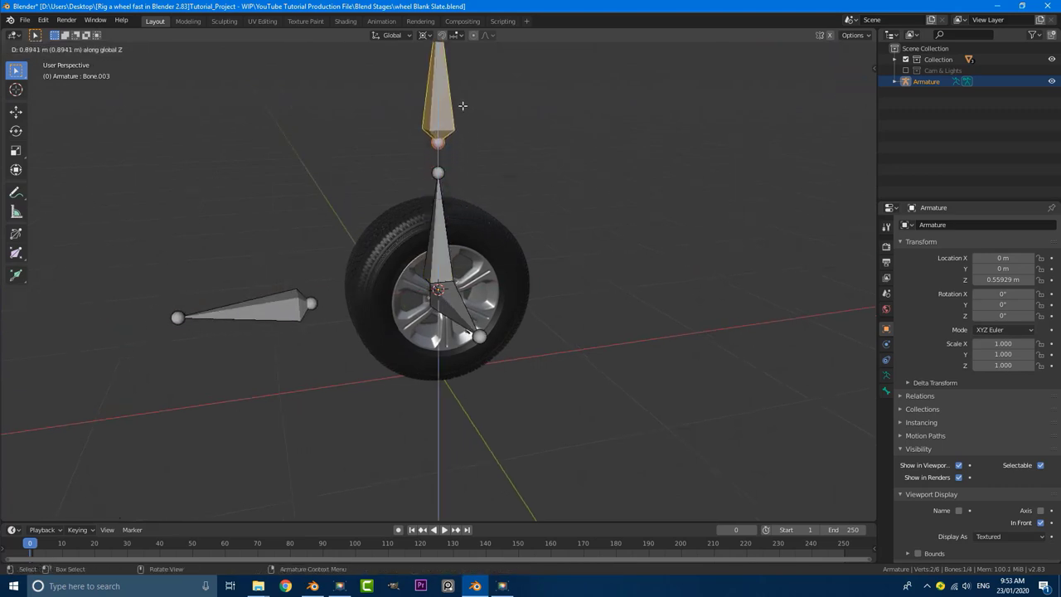
pyautogui.click(465, 114)
# - Change the pivot point used for transforms
pyautogui.scroll(-3, 434, 113)
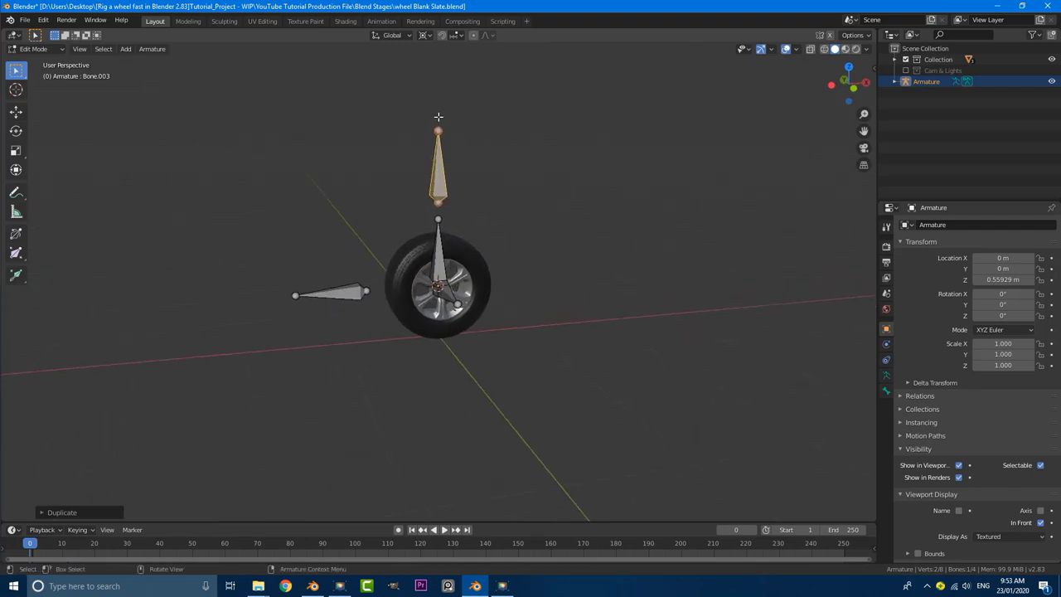
pyautogui.click(423, 35)
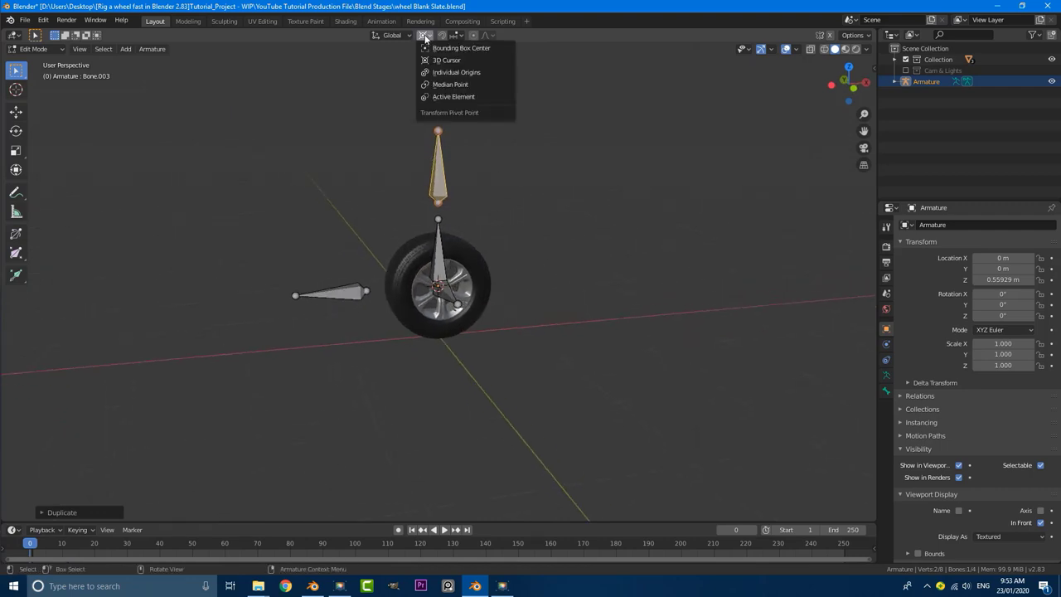
pyautogui.click(424, 36)
pyautogui.click(451, 84)
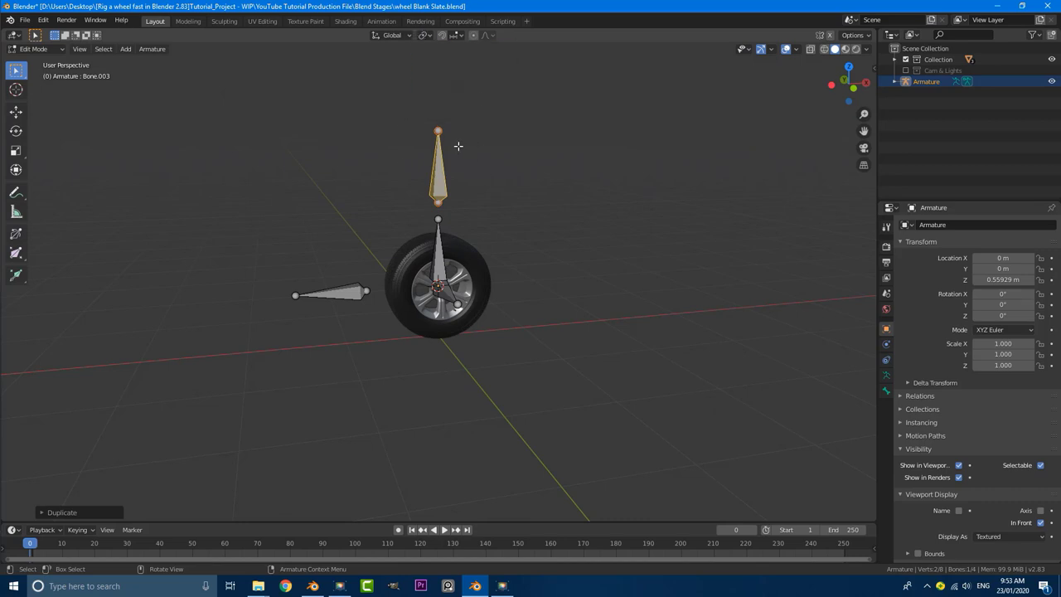
# - In front view, rotate the new bone -90° and move it down just above the wheel
pyautogui.press('KP_3')
pyautogui.press('KP_1')
pyautogui.scroll(2, 454, 160)
pyautogui.write('r')
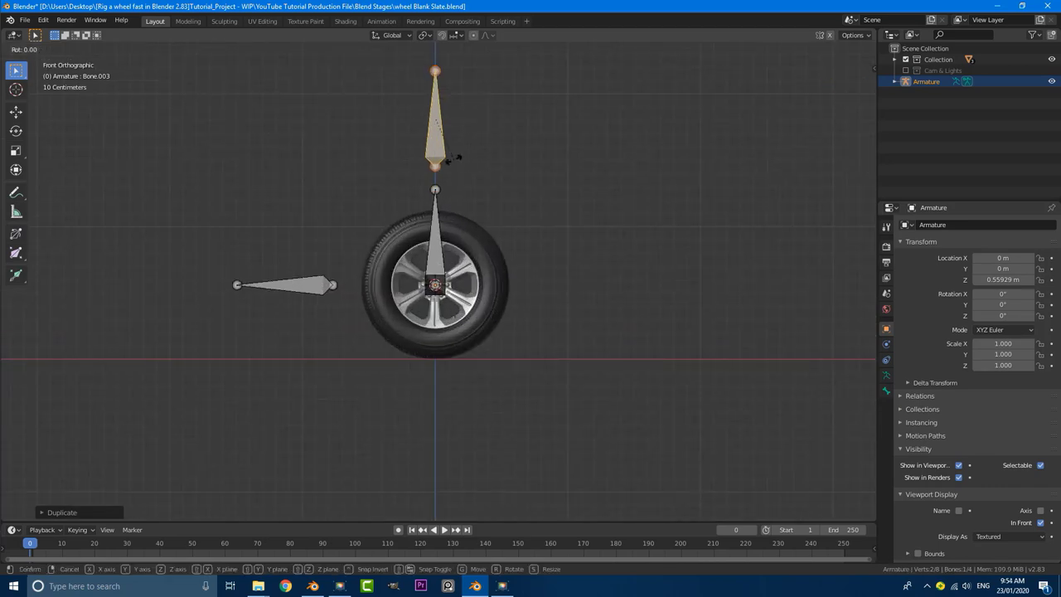
pyautogui.write('-90')
pyautogui.press('Return')
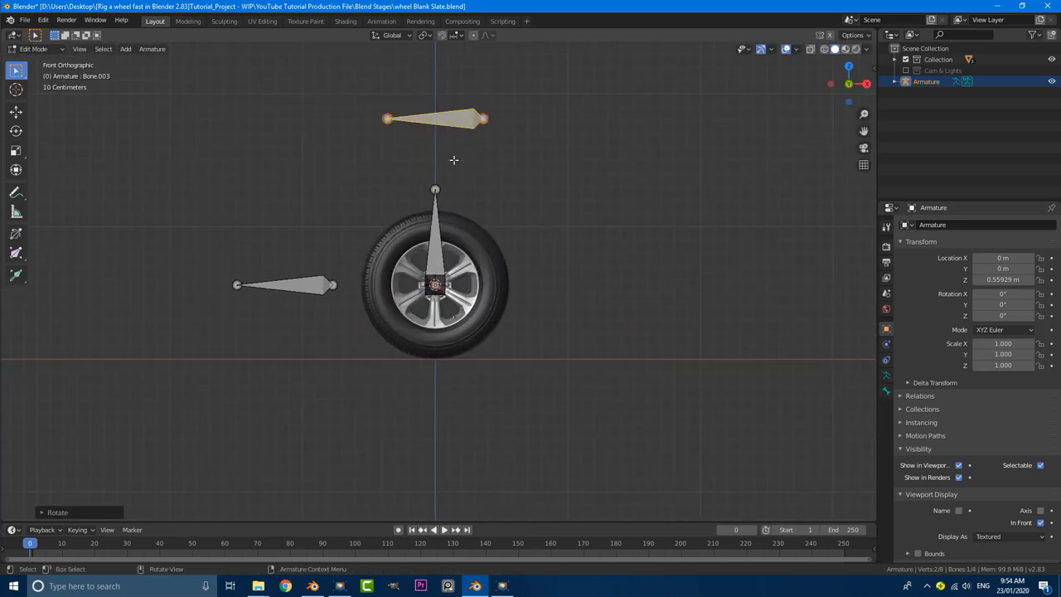
pyautogui.press('g')
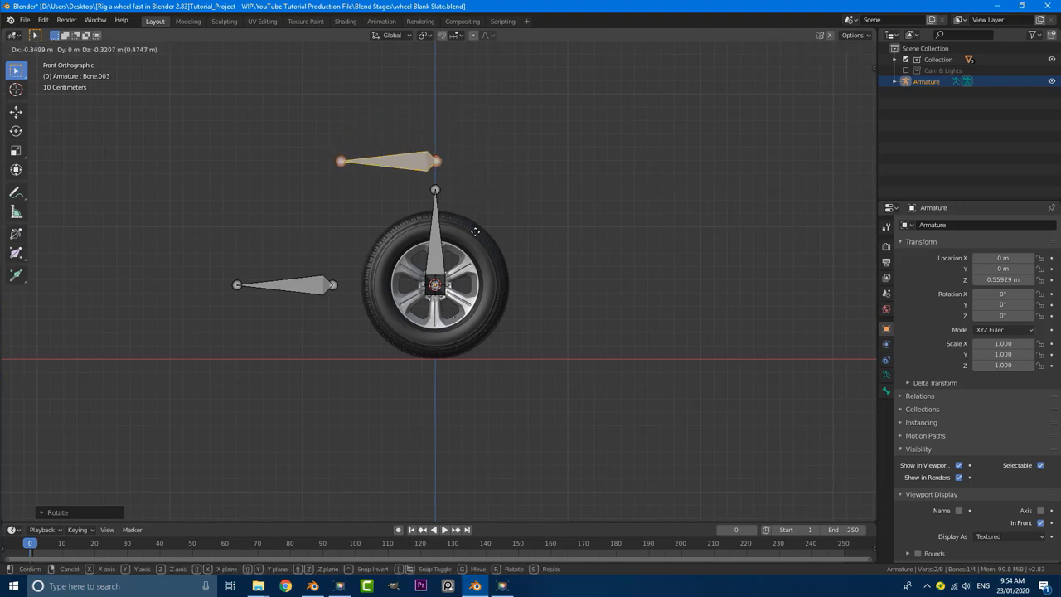
pyautogui.click(470, 227)
pyautogui.moveTo(470, 228); pyautogui.dragTo(547, 106, button='middle')
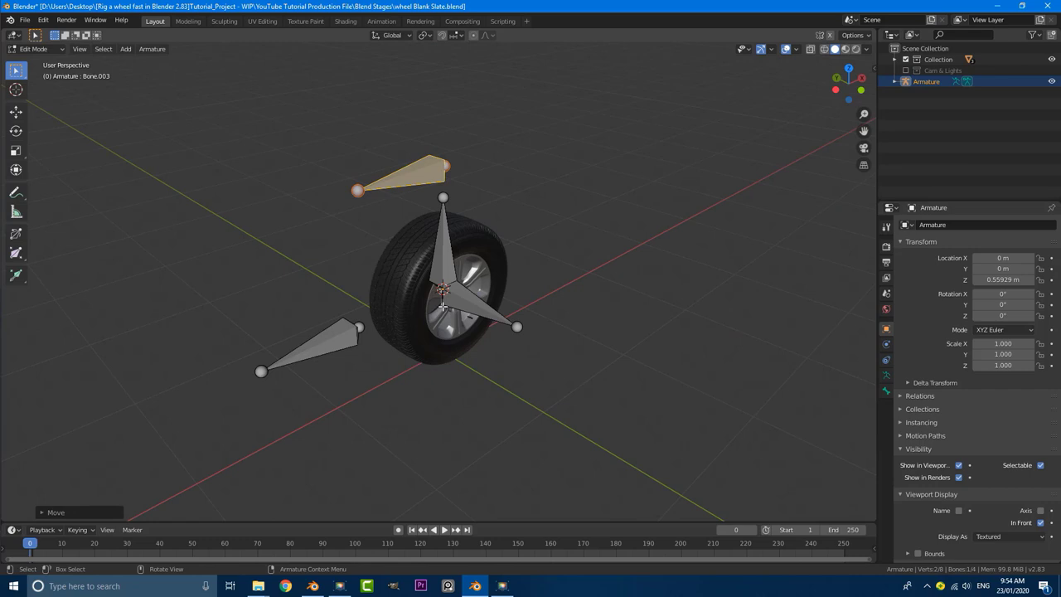
# - Parent the right-hand bone to the vertical wheel bone with Keep Offset
pyautogui.scroll(3, 465, 273)
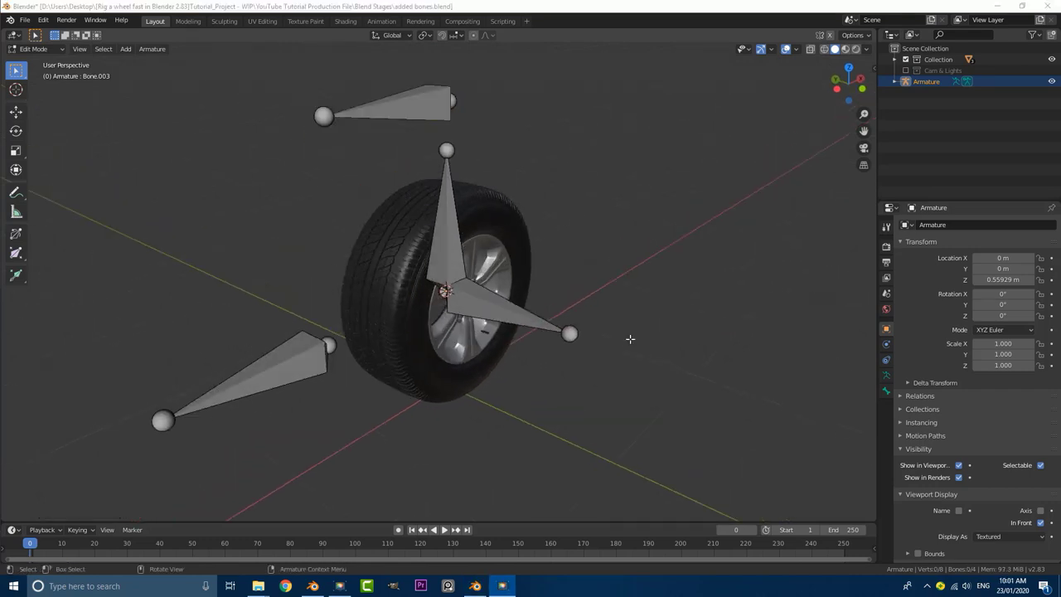
pyautogui.click(504, 304)
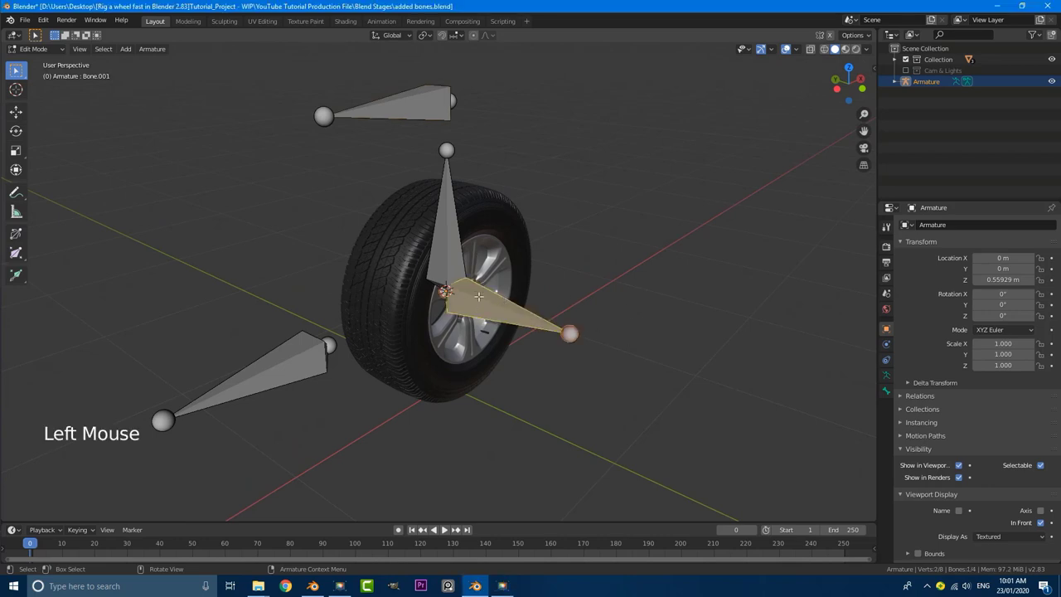
pyautogui.keyDown('shift'); pyautogui.click(441, 215); pyautogui.keyUp('shift')
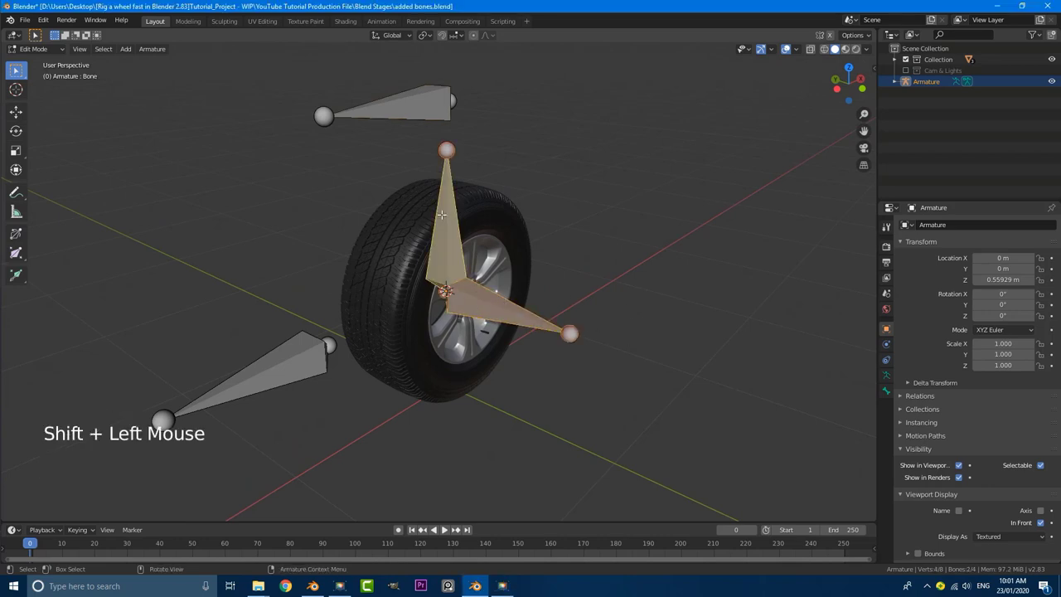
pyautogui.hotkey('ctrl', 'p')
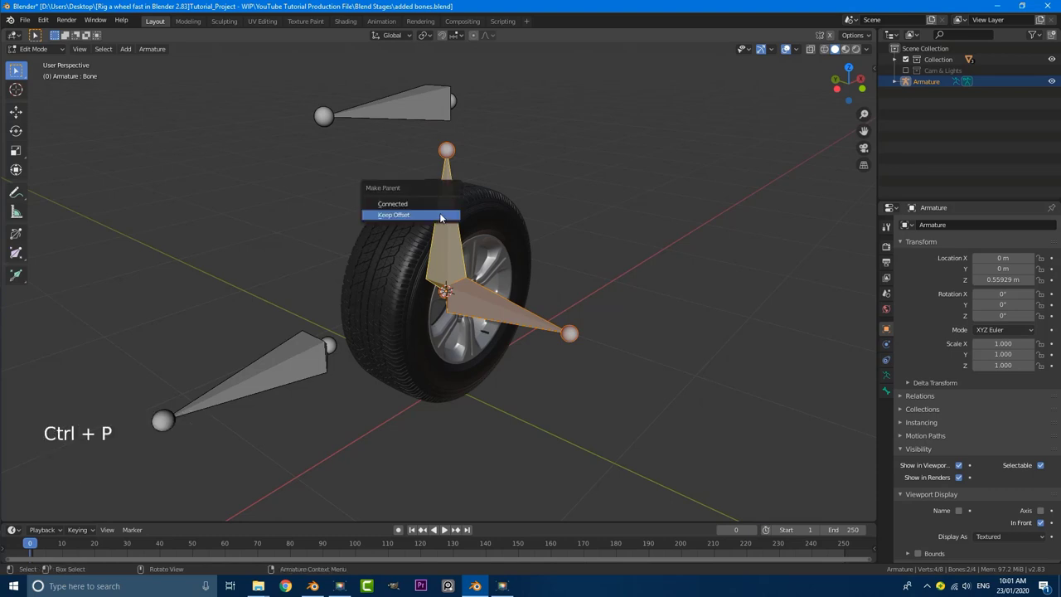
pyautogui.click(416, 216)
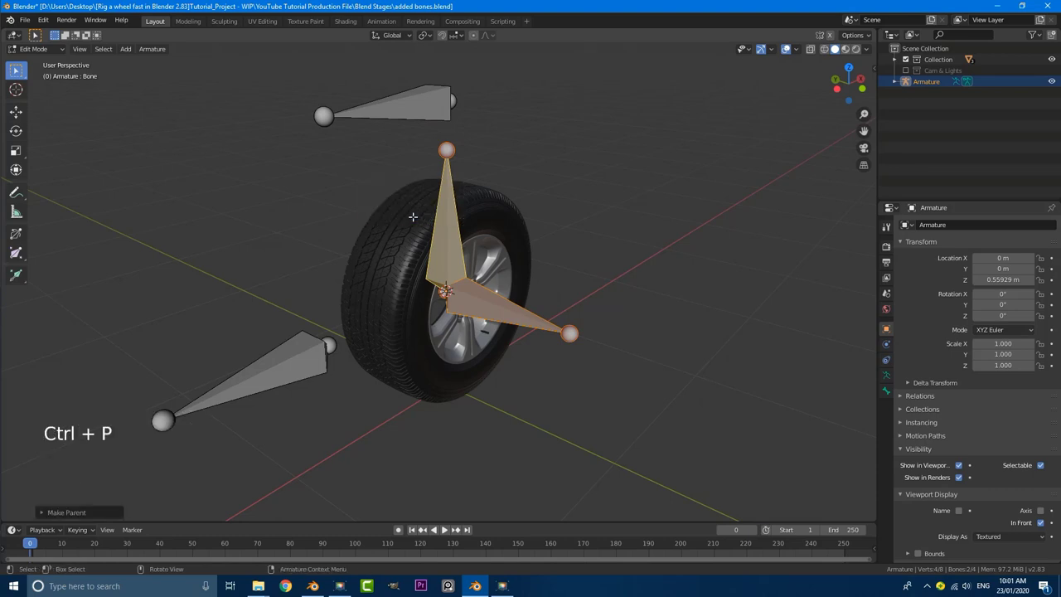
# - Parent the lower-left and vertical bones to the top bone with Keep Offset
pyautogui.click(279, 365)
pyautogui.moveTo(279, 365); pyautogui.dragTo(301, 351, button='middle')
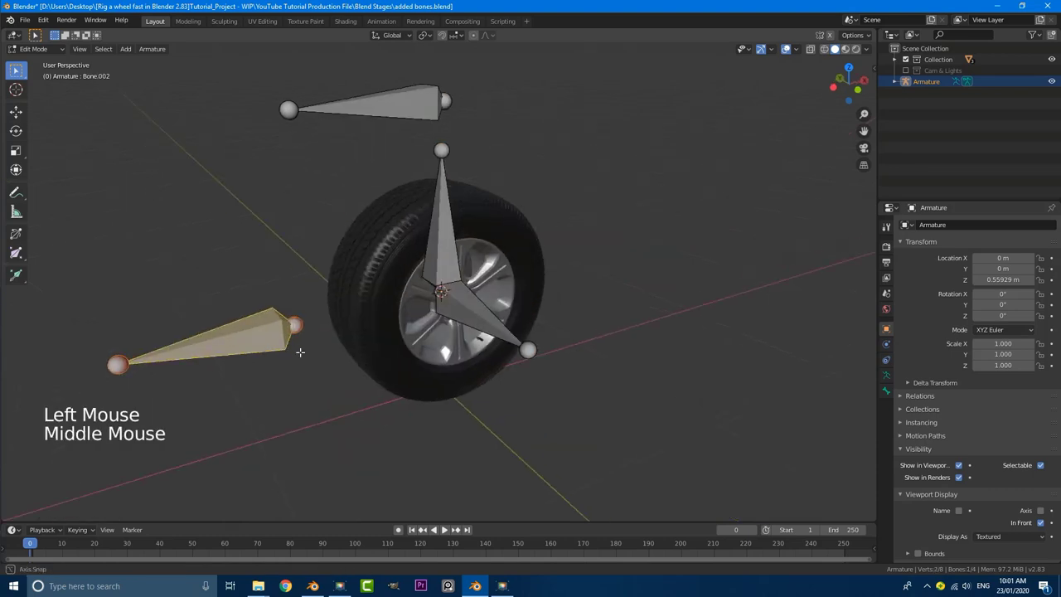
pyautogui.keyDown('shift'); pyautogui.click(448, 224); pyautogui.keyUp('shift')
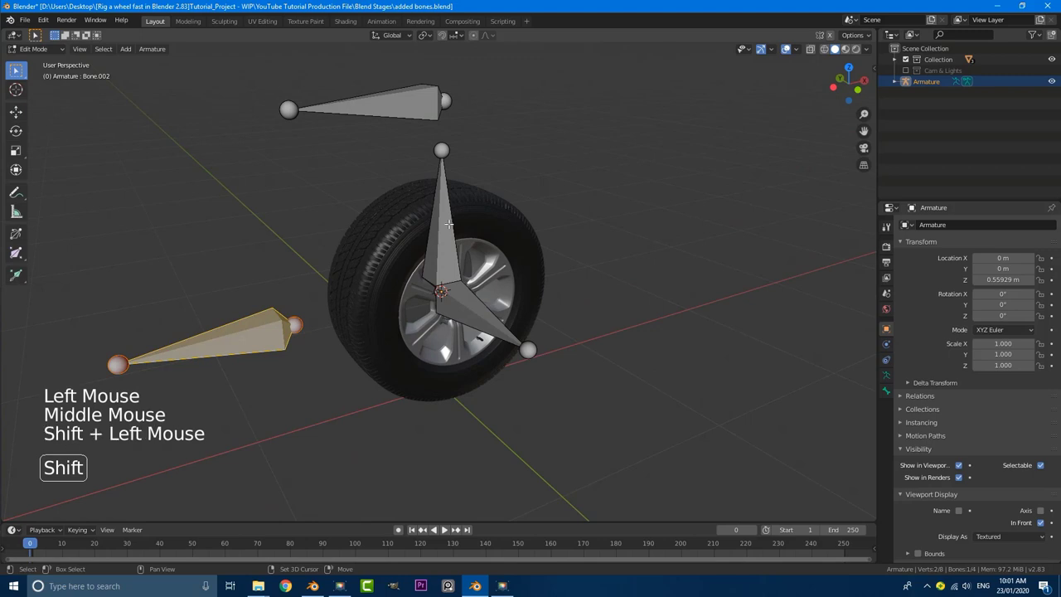
pyautogui.keyDown('shift'); pyautogui.click(386, 100); pyautogui.keyUp('shift')
pyautogui.keyDown('shift'); pyautogui.moveTo(374, 118); pyautogui.dragTo(385, 150, button='middle'); pyautogui.keyUp('shift')
pyautogui.keyDown('shift'); pyautogui.scroll(1, 386, 150); pyautogui.keyUp('shift')
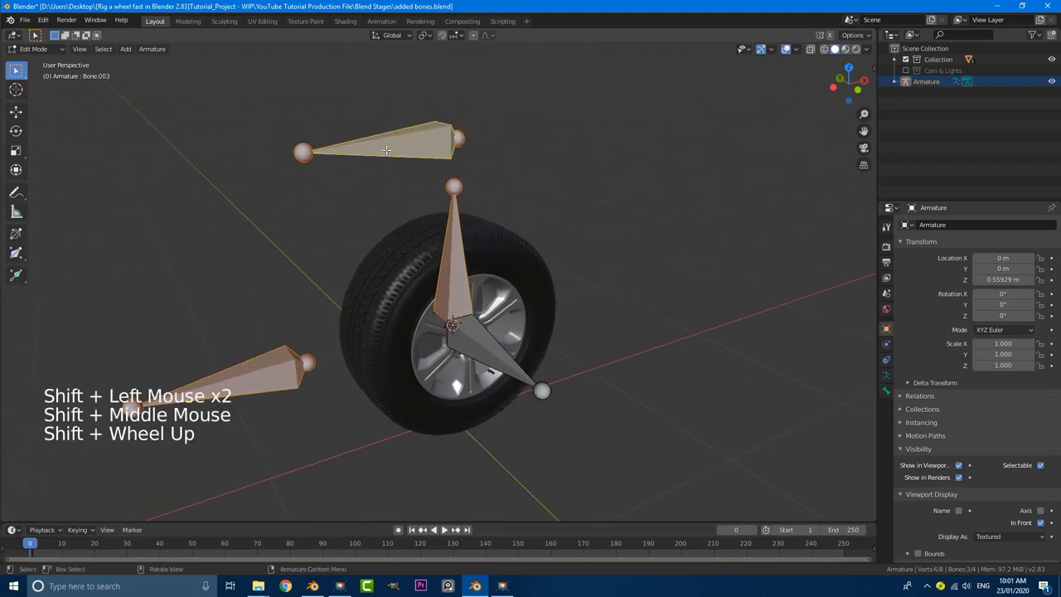
pyautogui.hotkey('ctrl', 'p')
pyautogui.click(387, 150)
# - Select each bone in turn to check the hierarchy, then select all bones
pyautogui.scroll(-5, 386, 149)
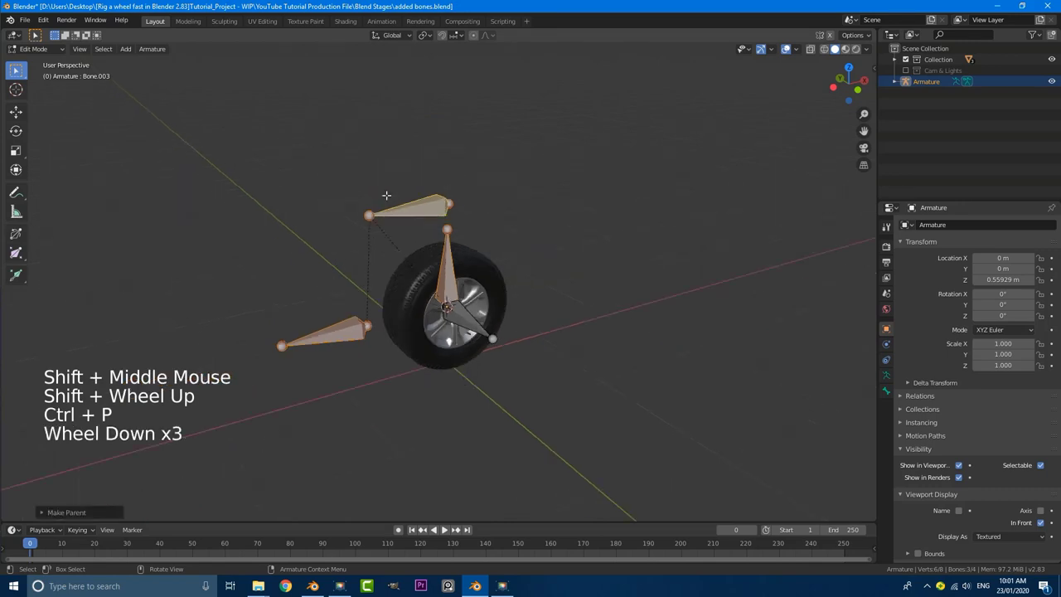
pyautogui.moveTo(386, 149); pyautogui.dragTo(448, 282, button='middle')
pyautogui.scroll(1, 447, 282)
pyautogui.click(453, 291)
pyautogui.click(447, 282)
pyautogui.scroll(3, 446, 280)
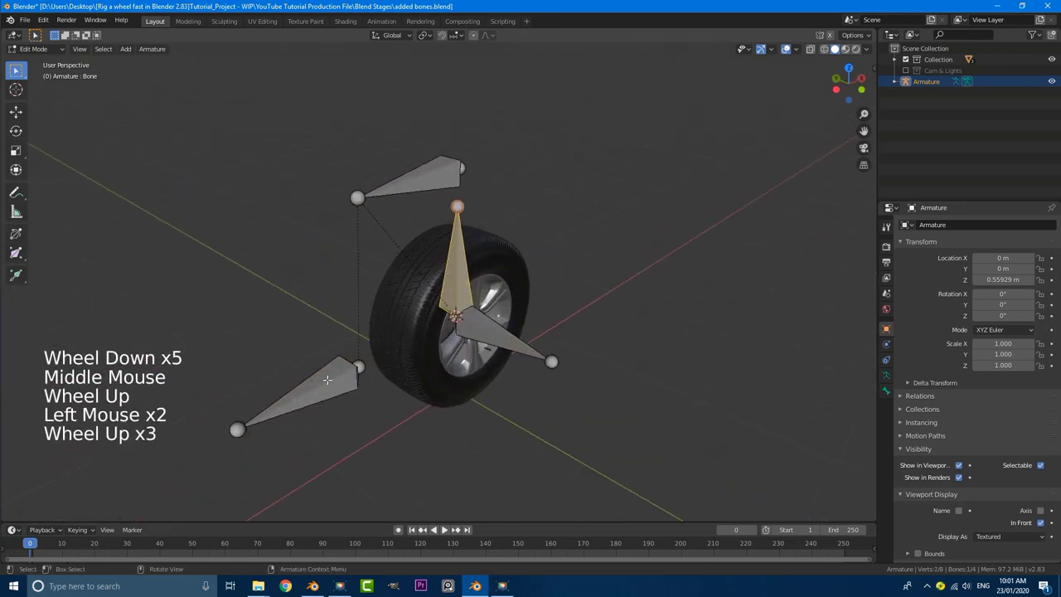
pyautogui.click(440, 278)
pyautogui.click(451, 271)
pyautogui.click(414, 189)
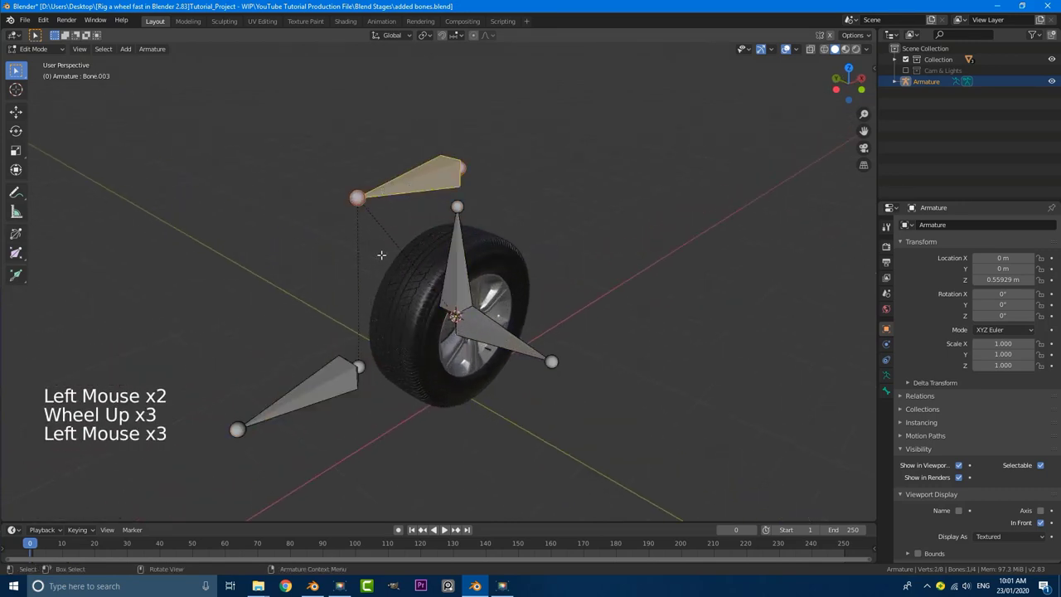
pyautogui.middleClick(441, 262)
pyautogui.press('a')
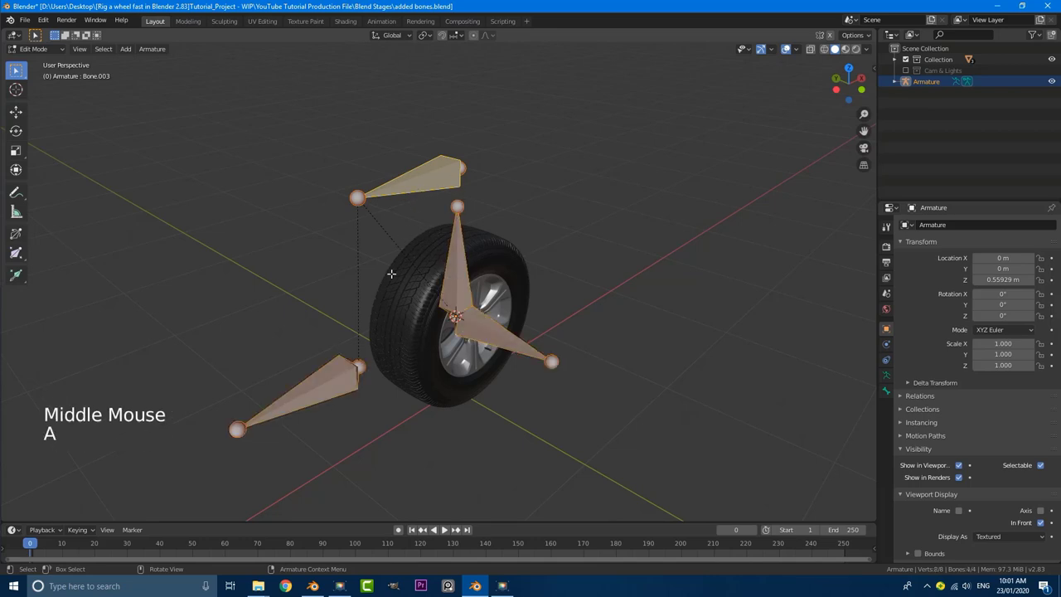
pyautogui.scroll(1, 407, 279)
pyautogui.moveTo(407, 279); pyautogui.dragTo(434, 251, button='middle')
# - Recalculate all selected bones' roll to a global axis via the F3 'recal' search
pyautogui.press('F3')
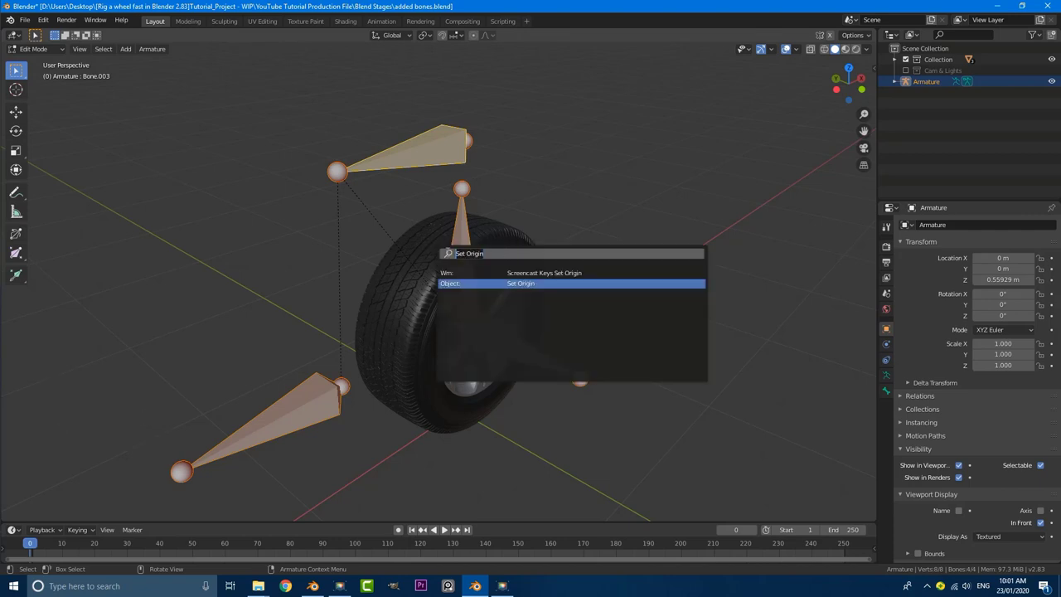
pyautogui.write('recal')
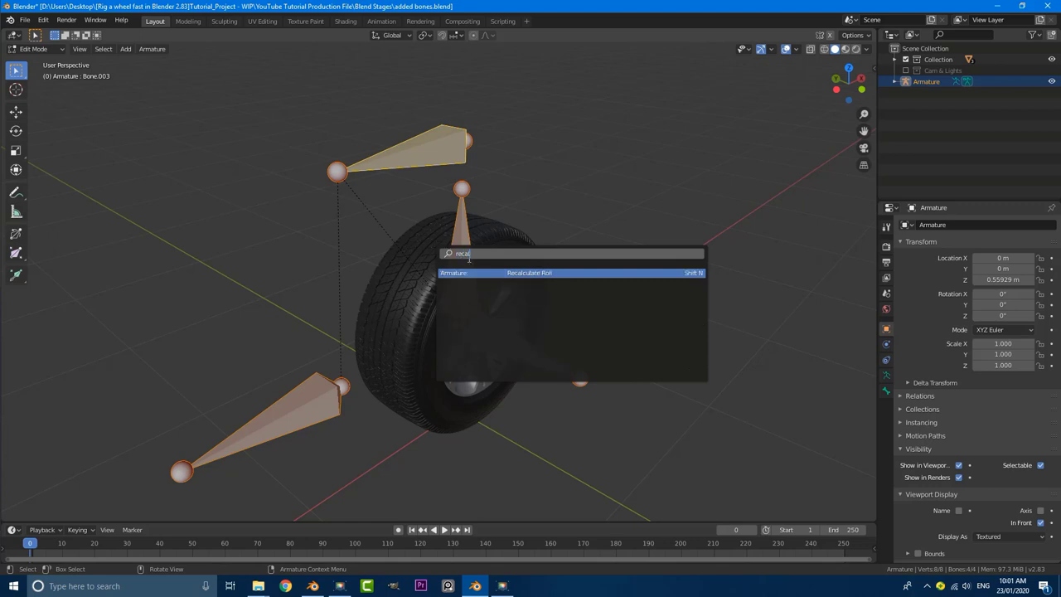
pyautogui.click(551, 275)
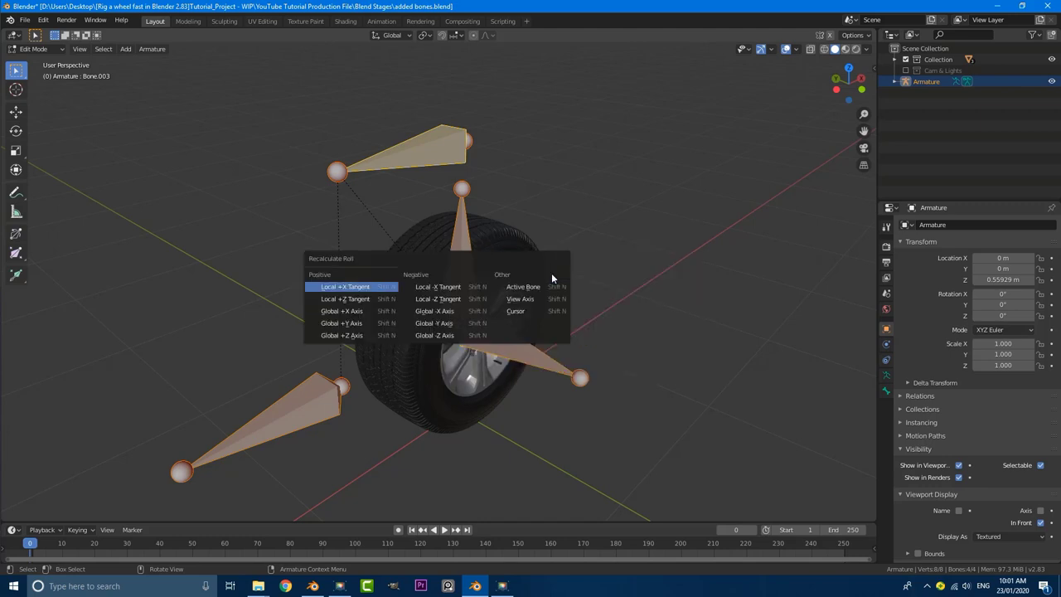
pyautogui.click(349, 336)
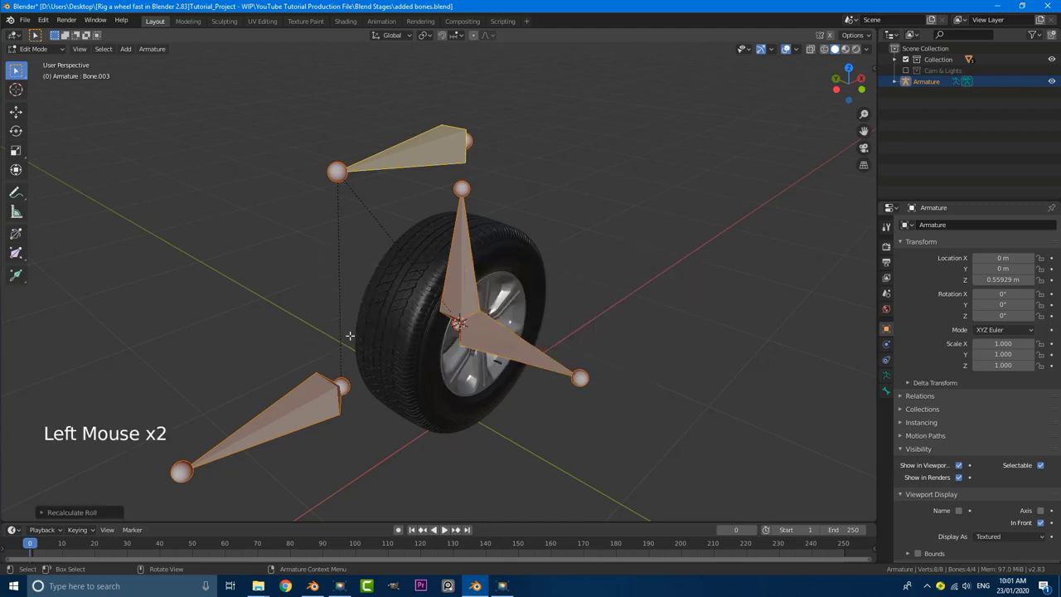
pyautogui.scroll(-2, 417, 332)
pyautogui.moveTo(418, 331); pyautogui.dragTo(523, 277, button='middle')
pyautogui.scroll(2, 522, 276)
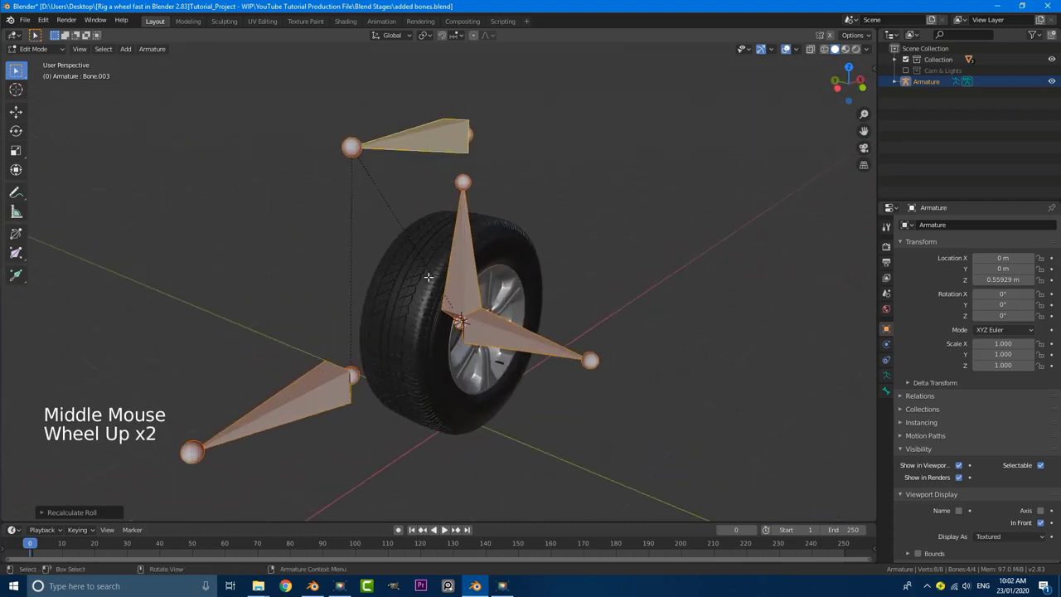
pyautogui.scroll(-4, 438, 284)
pyautogui.moveTo(438, 283); pyautogui.dragTo(464, 248, button='middle')
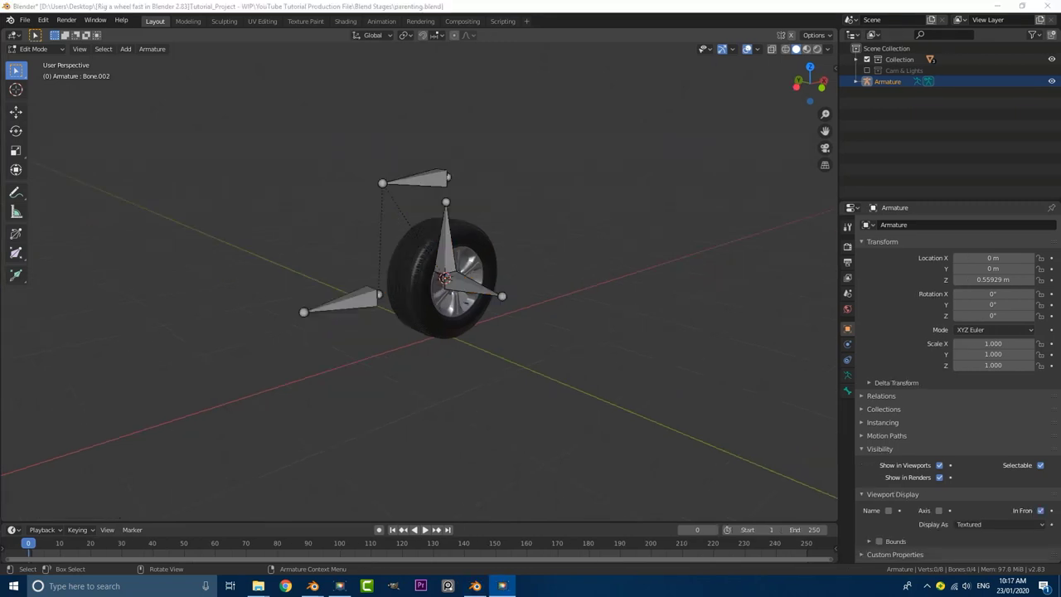
# - Switch the armature to Pose Mode and select control Bone.002 plus wheel Bone.001
pyautogui.scroll(1, 343, 312)
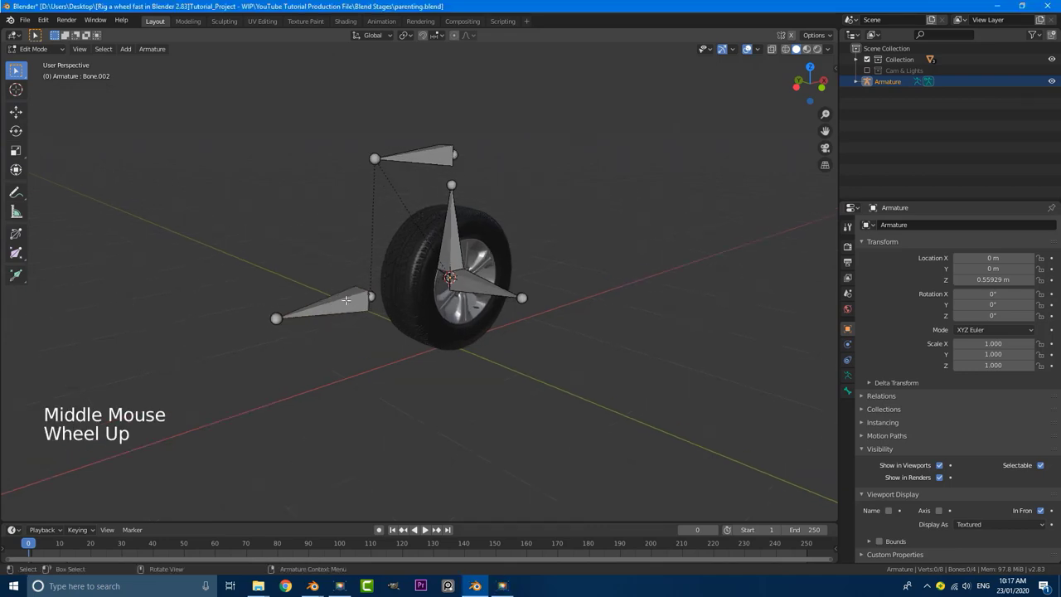
pyautogui.click(30, 50)
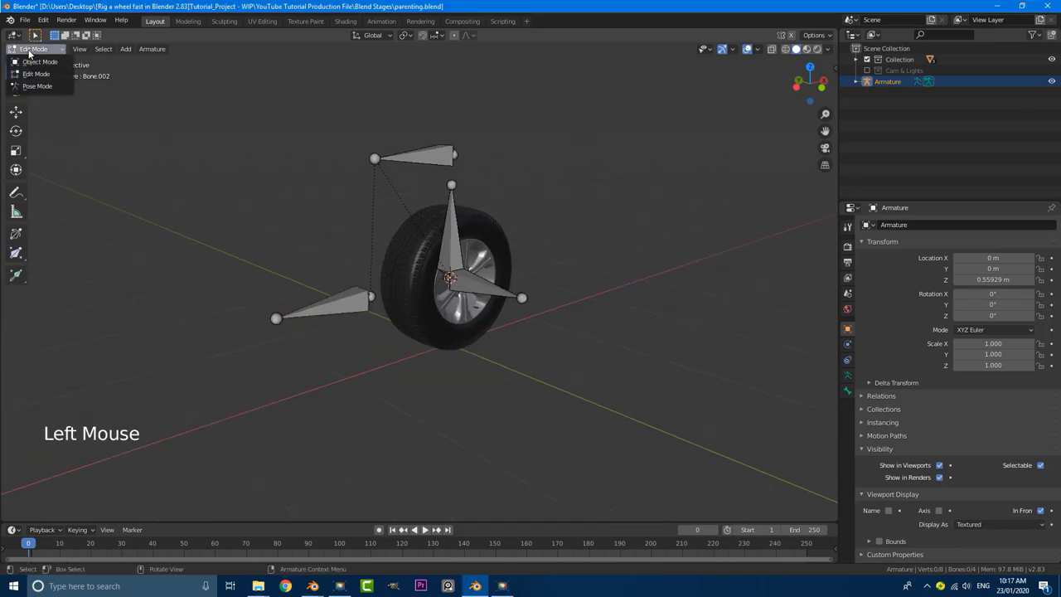
pyautogui.click(54, 88)
pyautogui.scroll(2, 351, 328)
pyautogui.click(300, 329)
pyautogui.click(300, 329)
pyautogui.click(300, 329)
pyautogui.scroll(-1, 327, 344)
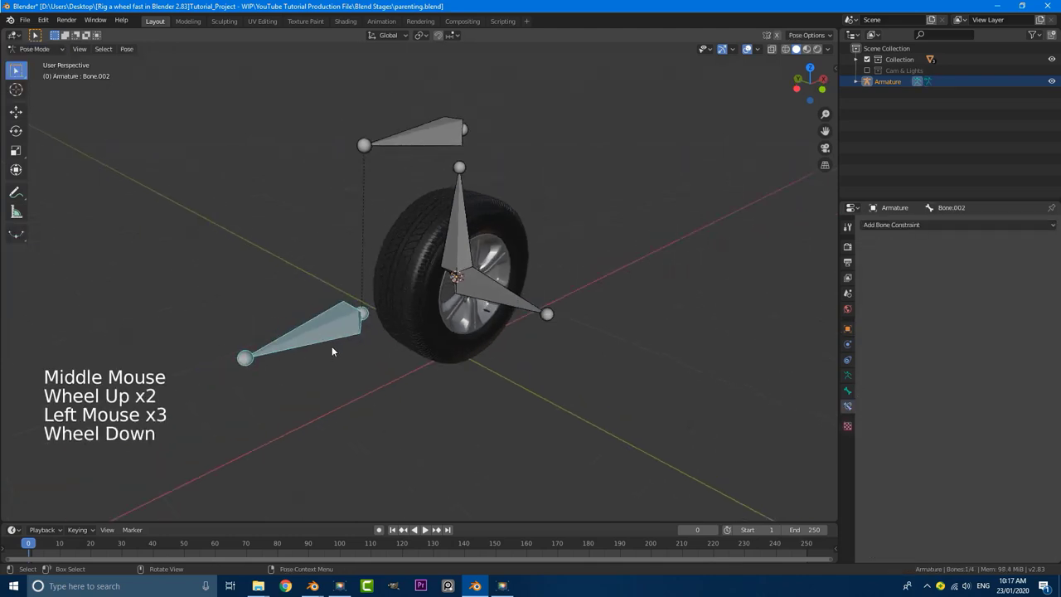
pyautogui.keyDown('shift'); pyautogui.click(490, 288); pyautogui.keyUp('shift')
pyautogui.scroll(1, 343, 313)
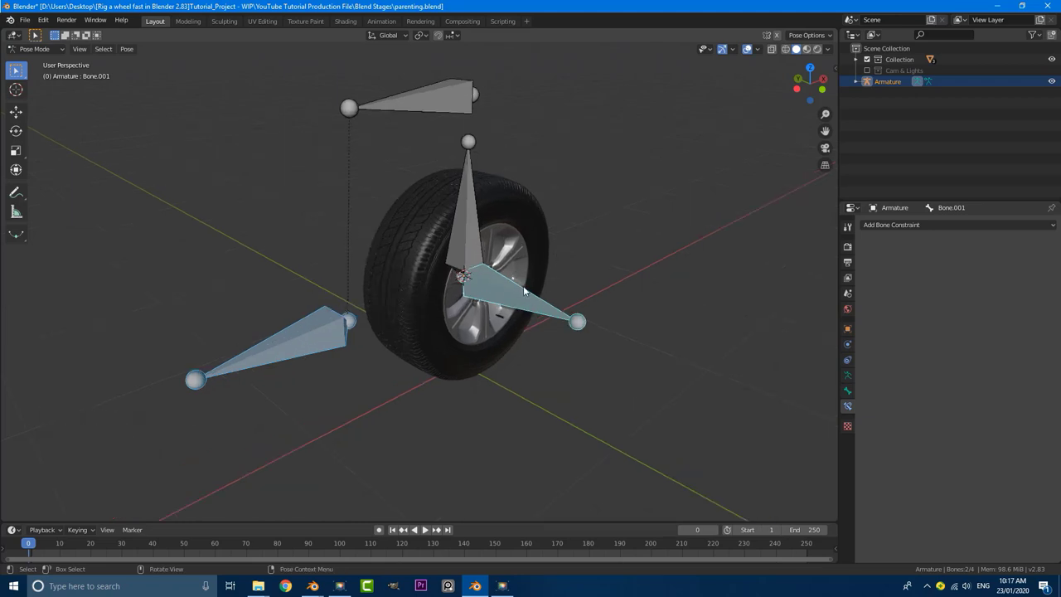
# - Add a Transformation constraint targeting Bone.002 to the wheel bone and show its settings
pyautogui.hotkey('ctrl', 'shift', 'c')
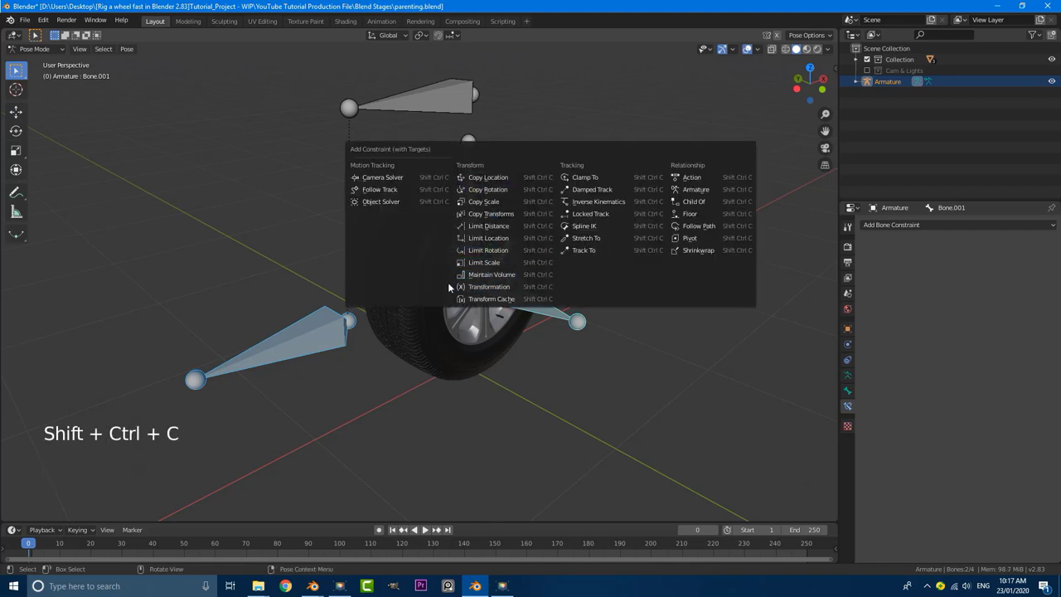
pyautogui.click(519, 290)
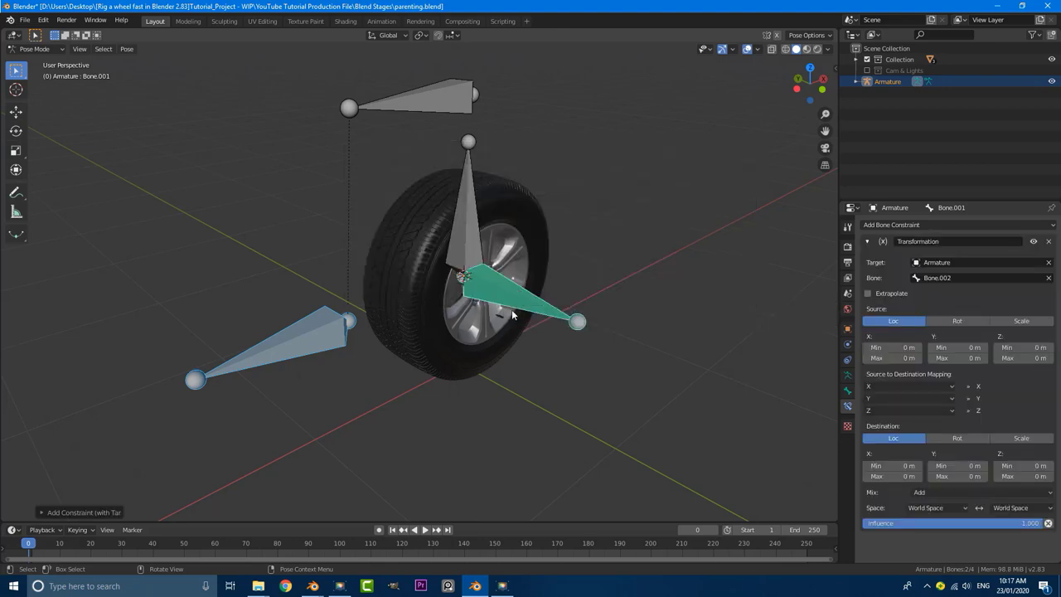
pyautogui.moveTo(516, 315); pyautogui.dragTo(516, 304, button='middle')
pyautogui.click(522, 306)
pyautogui.scroll(-3, 522, 306)
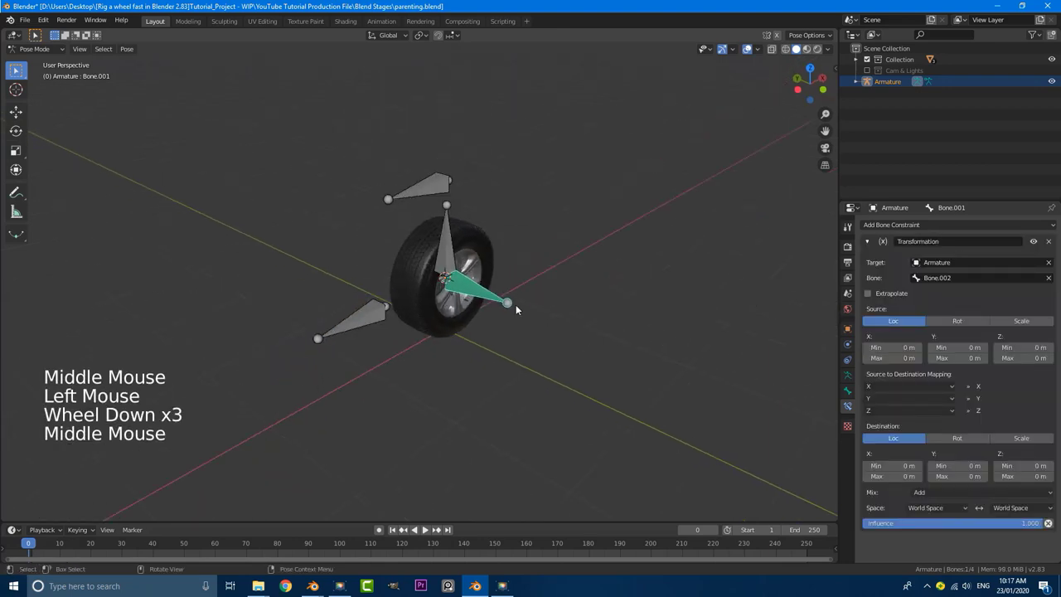
pyautogui.scroll(2, 506, 301)
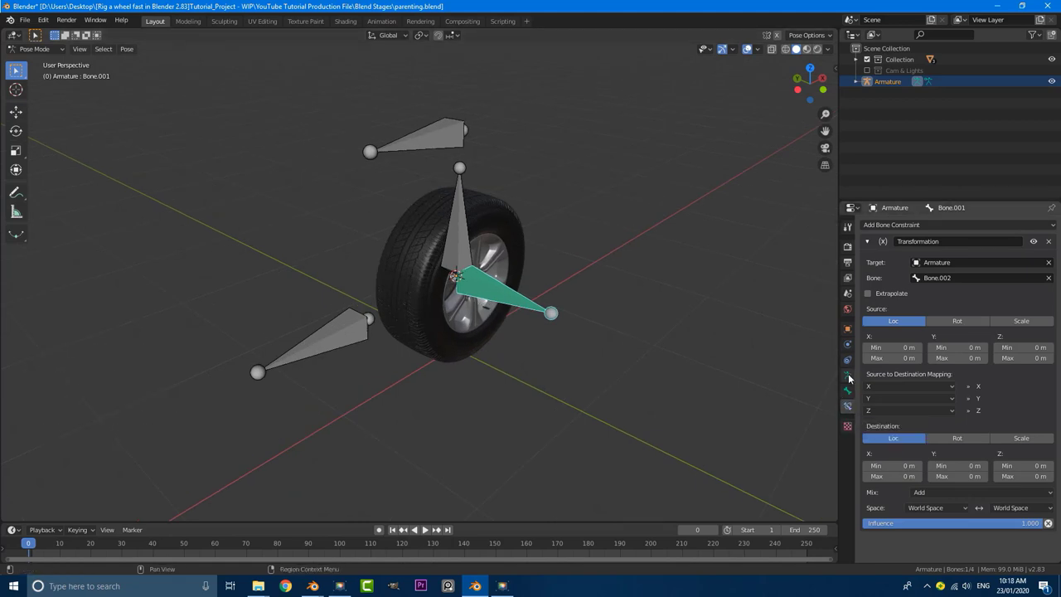
pyautogui.tripleClick(847, 409)
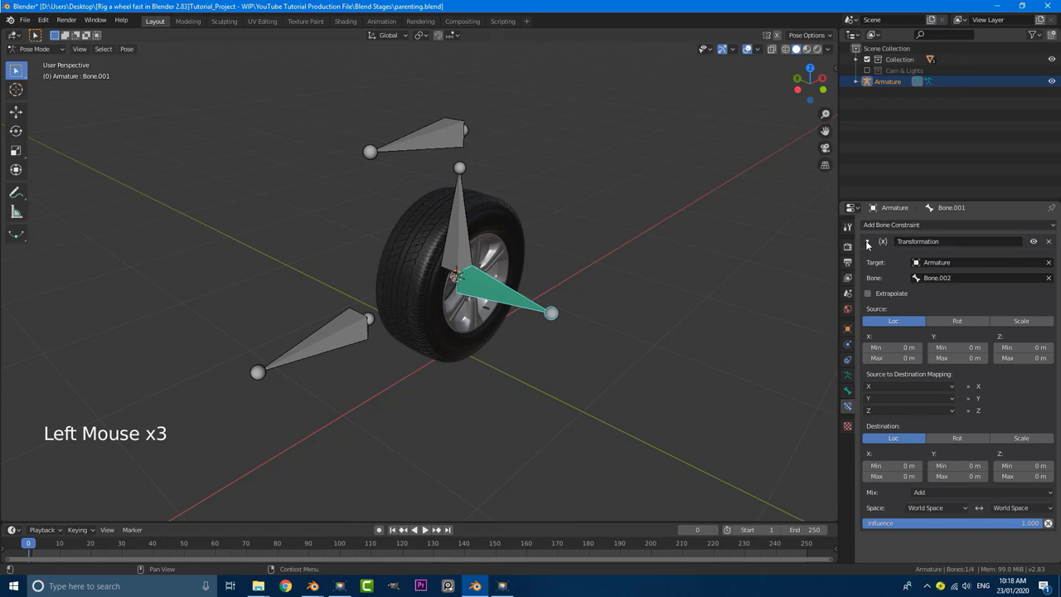
pyautogui.scroll(-1, 891, 302)
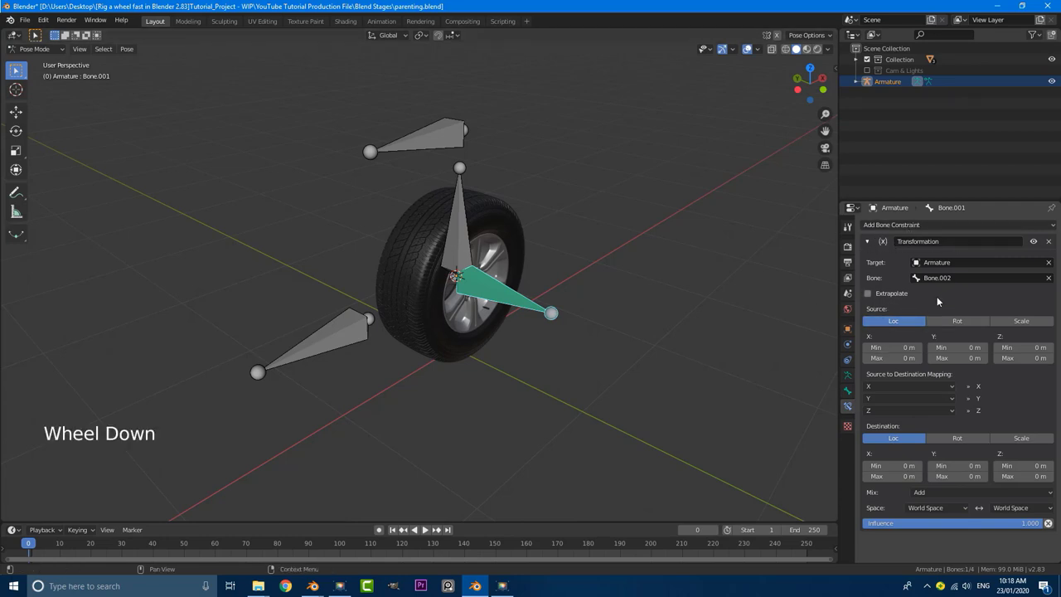
# - Turn on Extrapolate and set source Y location from 6 m to -6 m
pyautogui.click(868, 294)
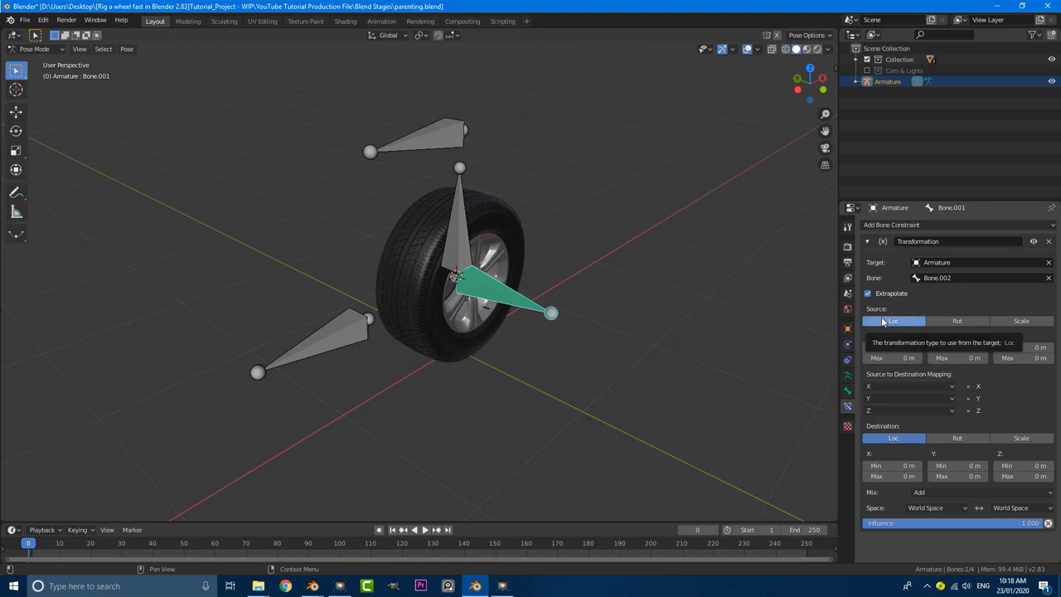
pyautogui.moveTo(309, 334); pyautogui.dragTo(315, 336, button='middle')
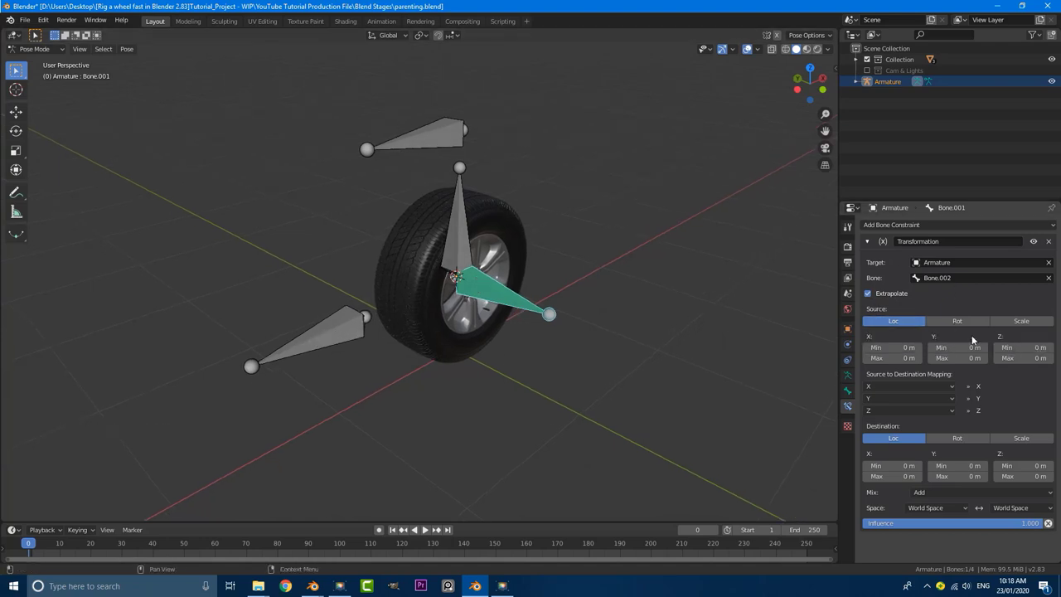
pyautogui.scroll(-2, 442, 283)
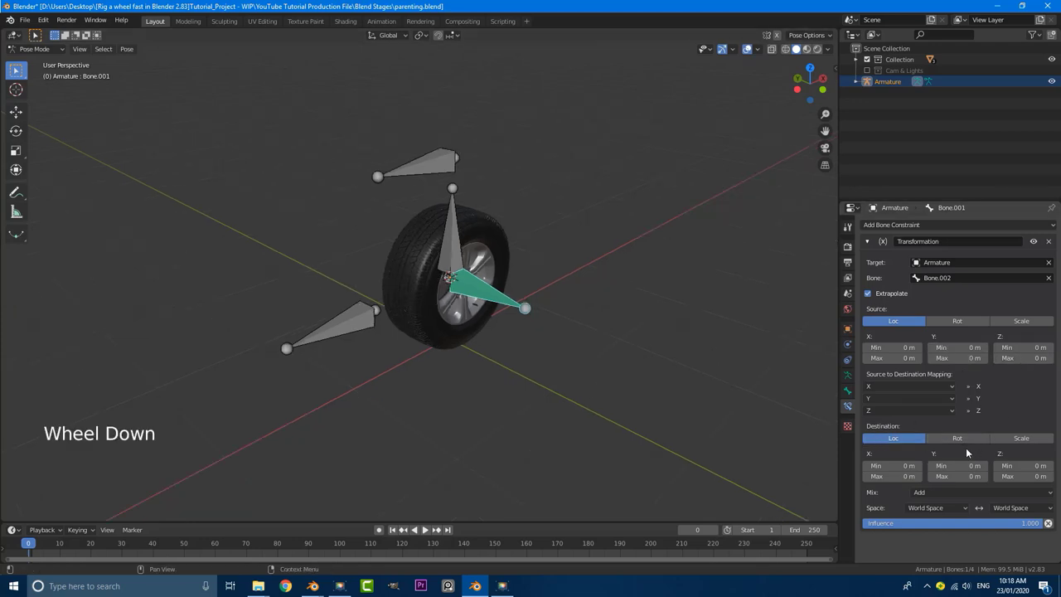
pyautogui.scroll(1, 431, 341)
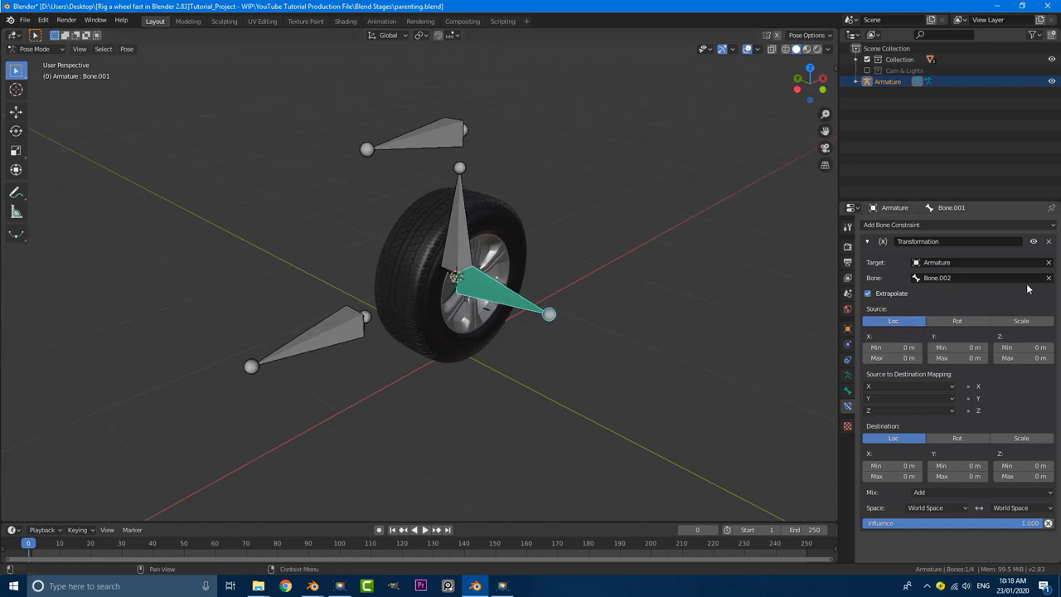
pyautogui.click(959, 347)
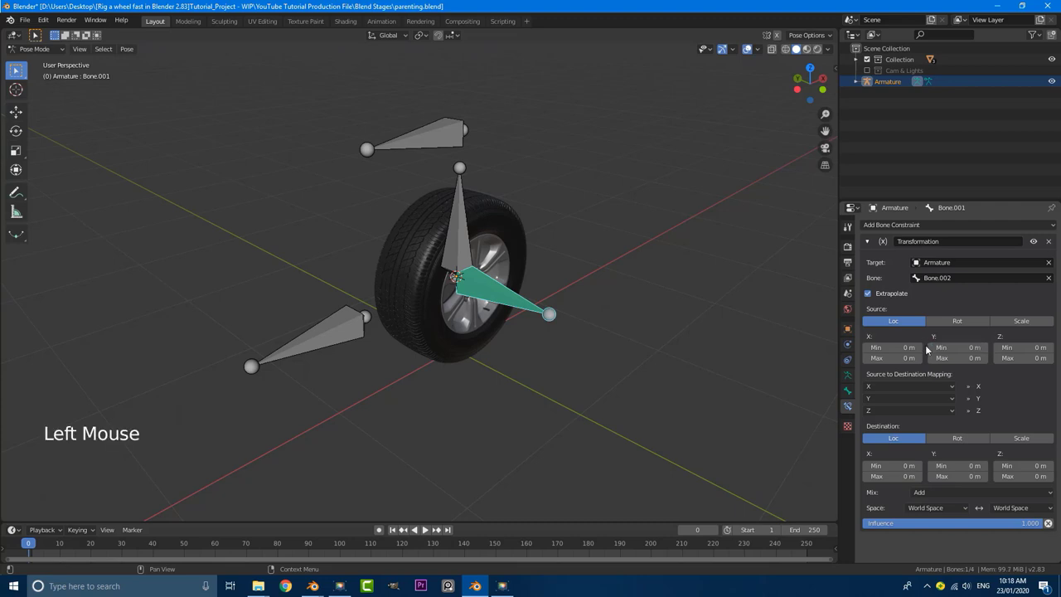
pyautogui.click(964, 347)
pyautogui.press('BackSpace')
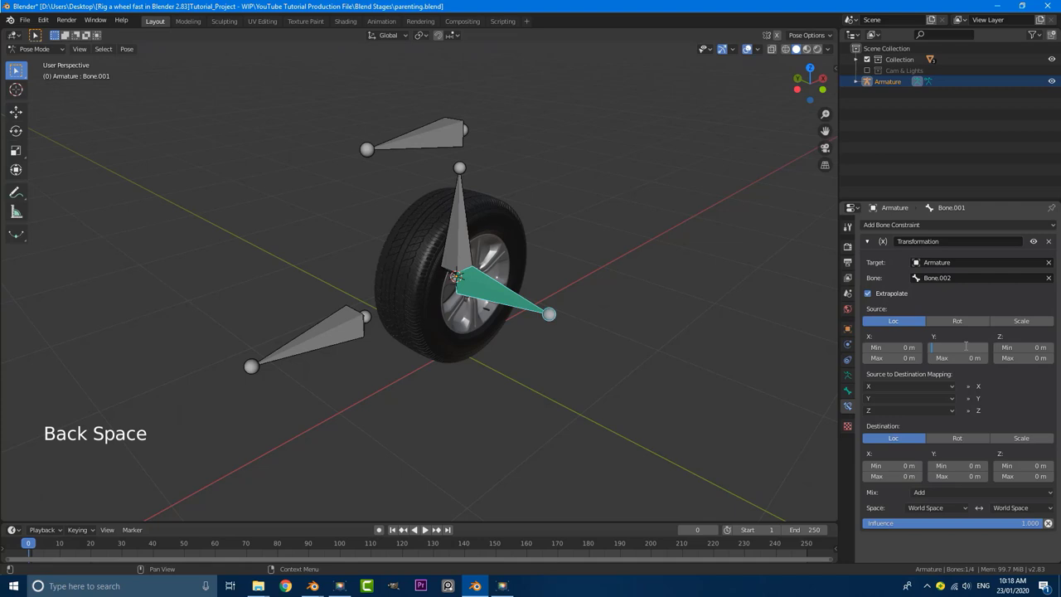
pyautogui.press('Return')
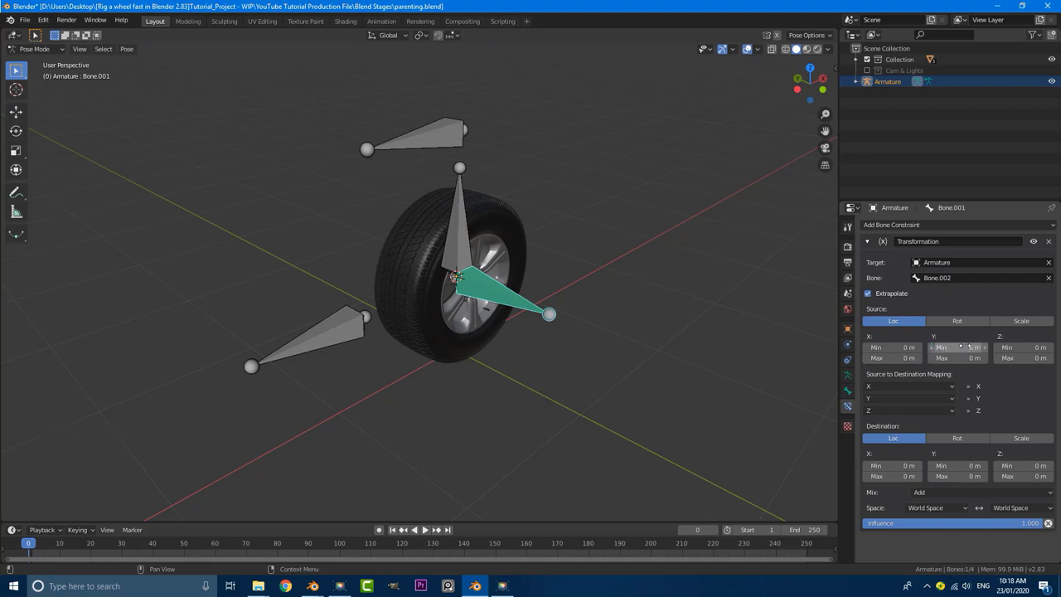
pyautogui.click(958, 358)
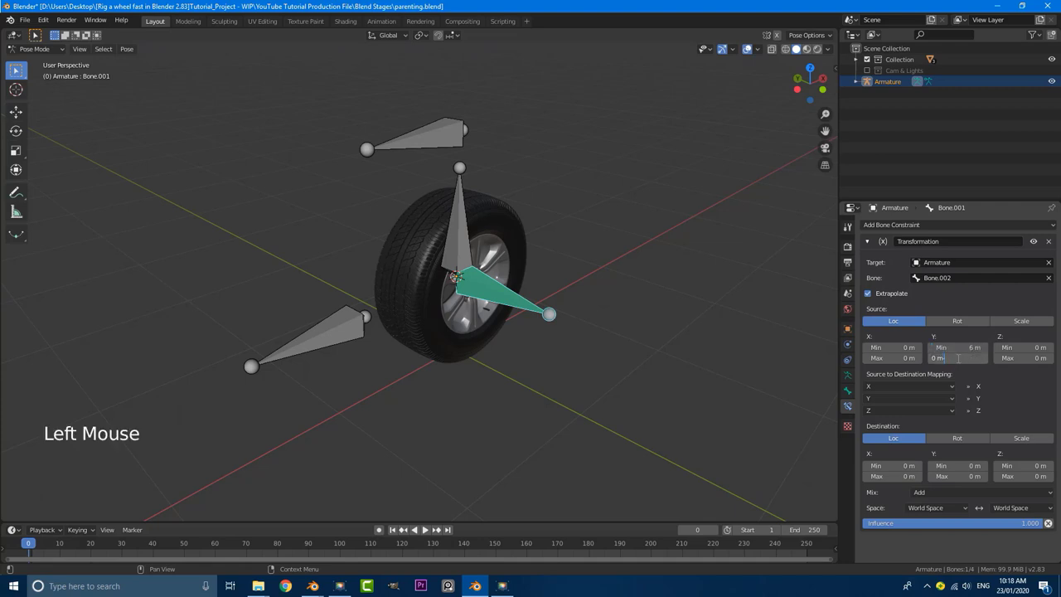
pyautogui.press('Return')
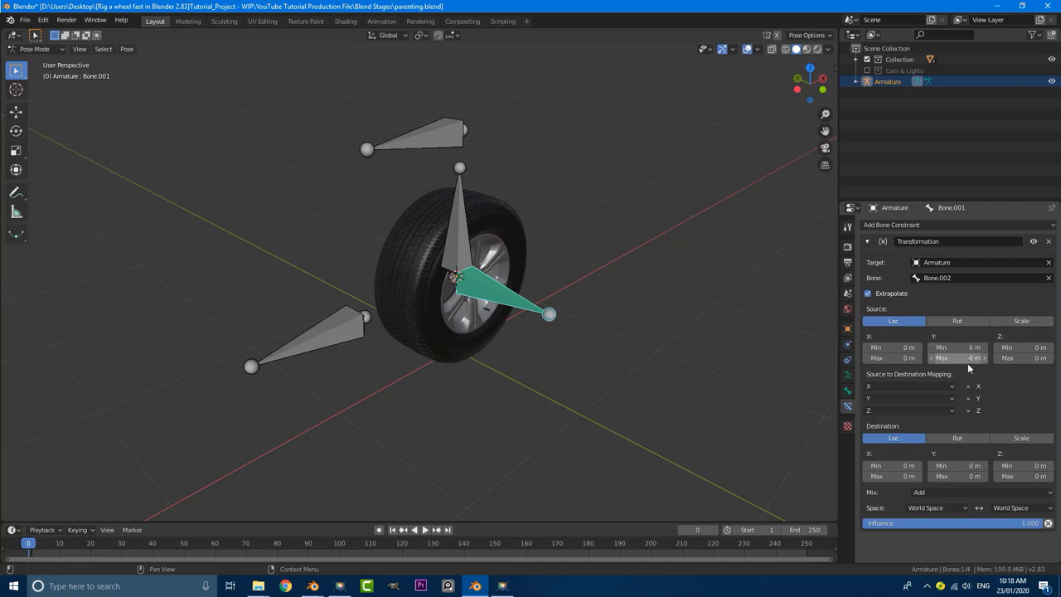
pyautogui.scroll(-1, 884, 429)
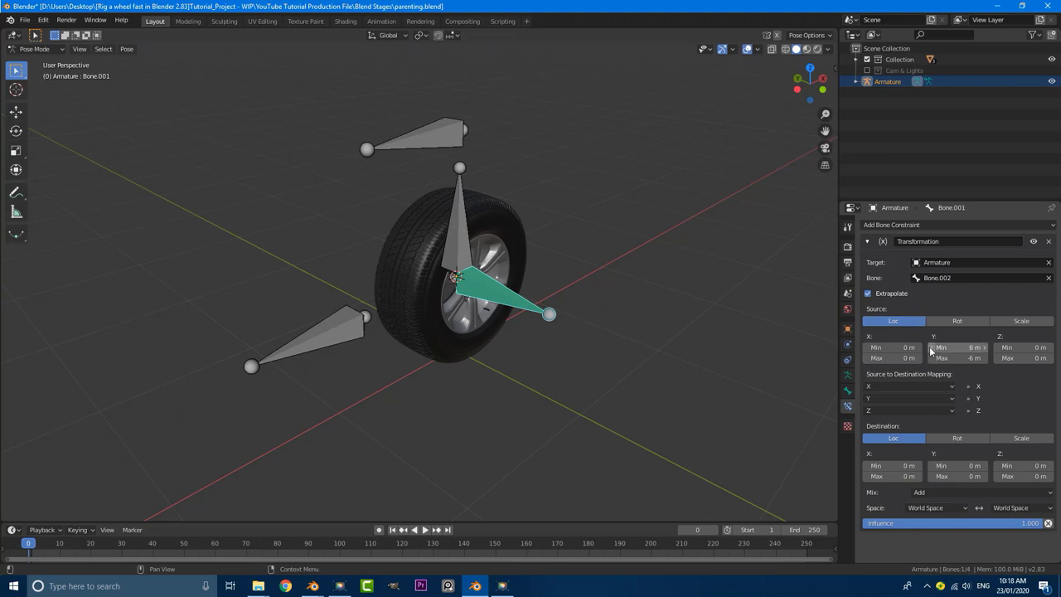
pyautogui.press('-')
pyautogui.press('-')
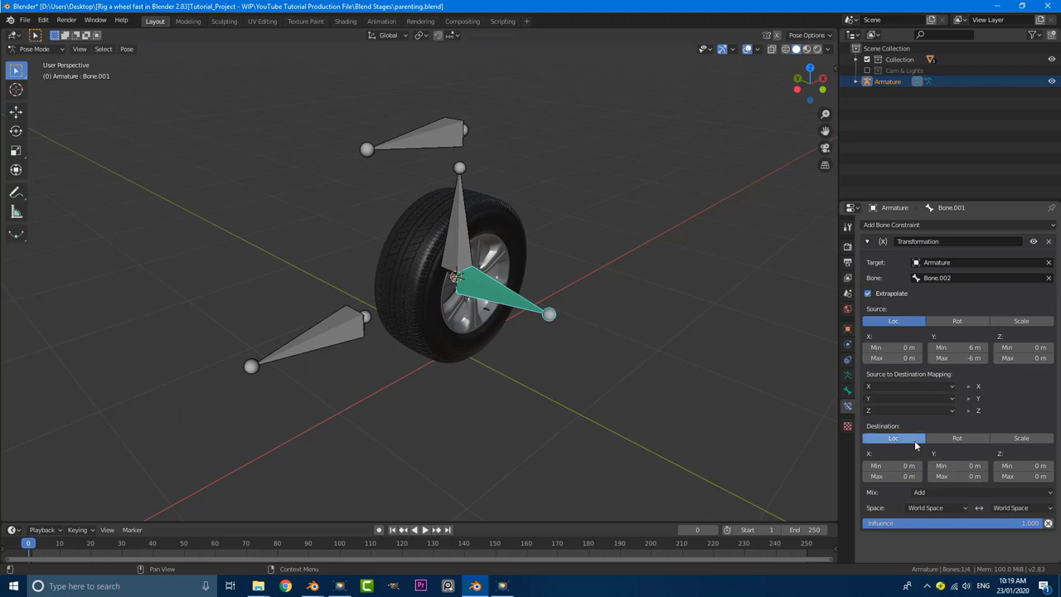
# - Switch the destination to Rotation with Y ranging from 360° to -360°
pyautogui.click(969, 438)
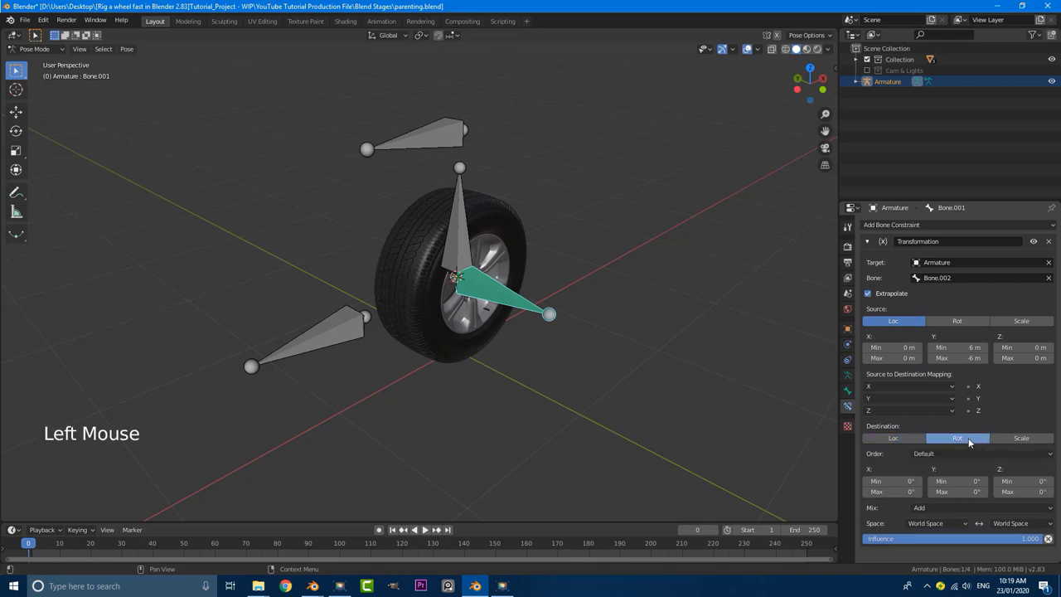
pyautogui.press('3')
pyautogui.press('6')
pyautogui.press('0')
pyautogui.press('Return')
pyautogui.click(953, 481)
pyautogui.write('360')
pyautogui.press('Return')
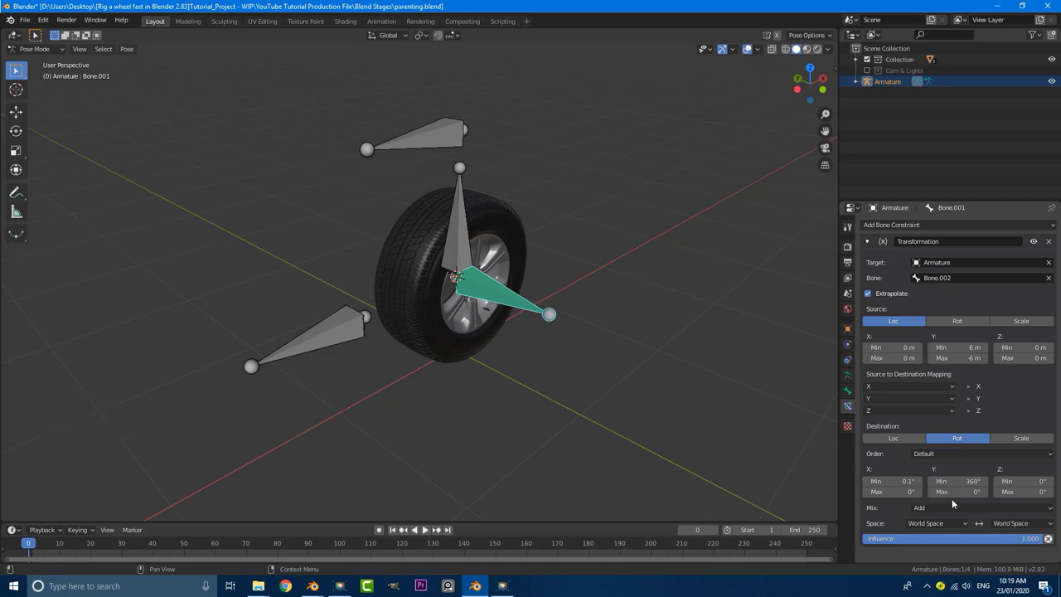
pyautogui.click(956, 493)
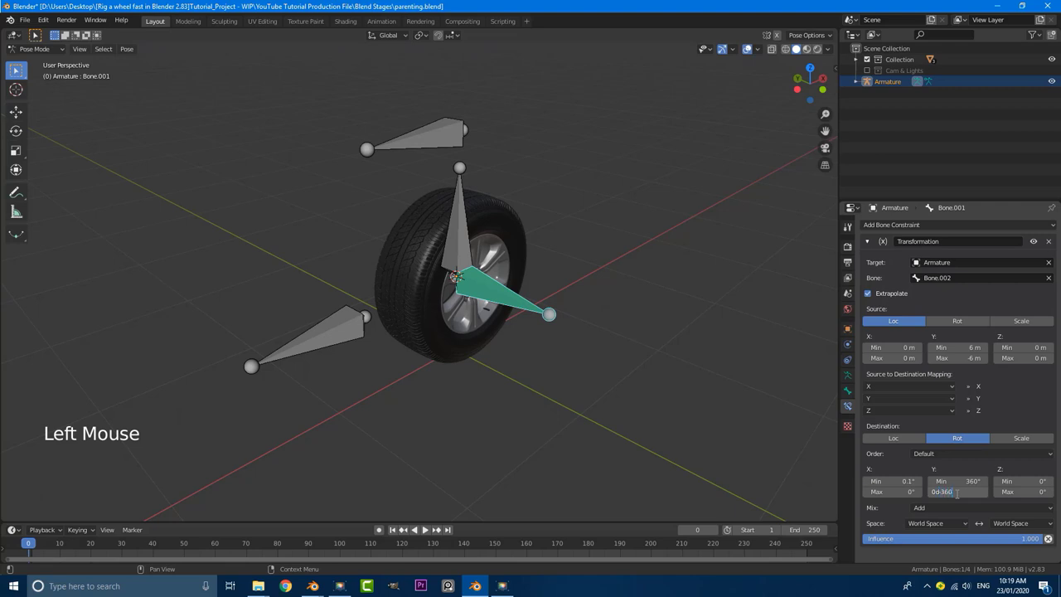
pyautogui.write('-360')
pyautogui.press('Return')
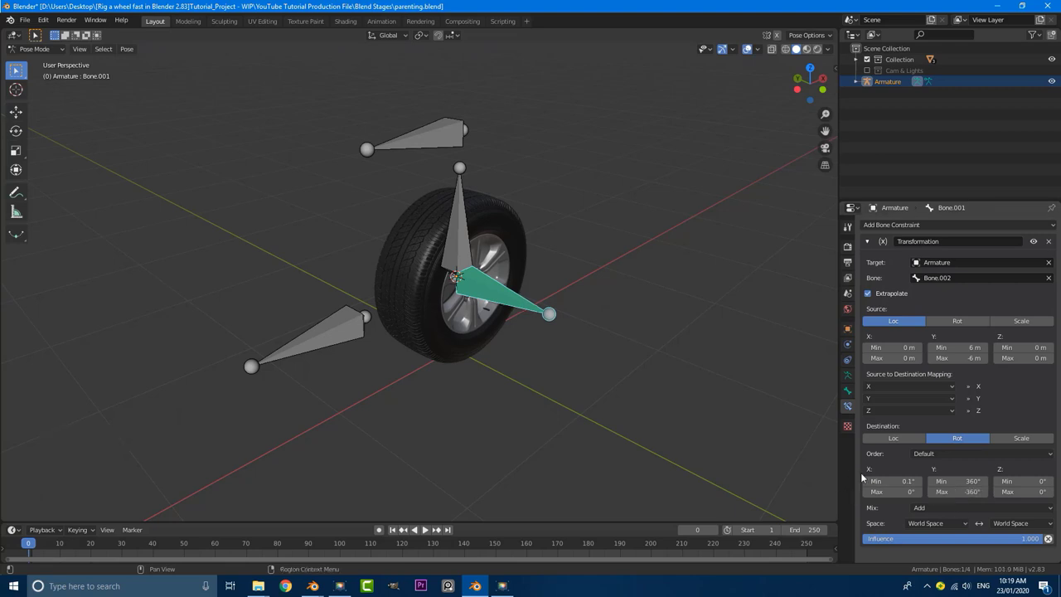
# - Set the target space to Local With Parent and the owner space to Local Space
pyautogui.click(926, 523)
pyautogui.click(926, 523)
pyautogui.click(926, 523)
pyautogui.click(933, 485)
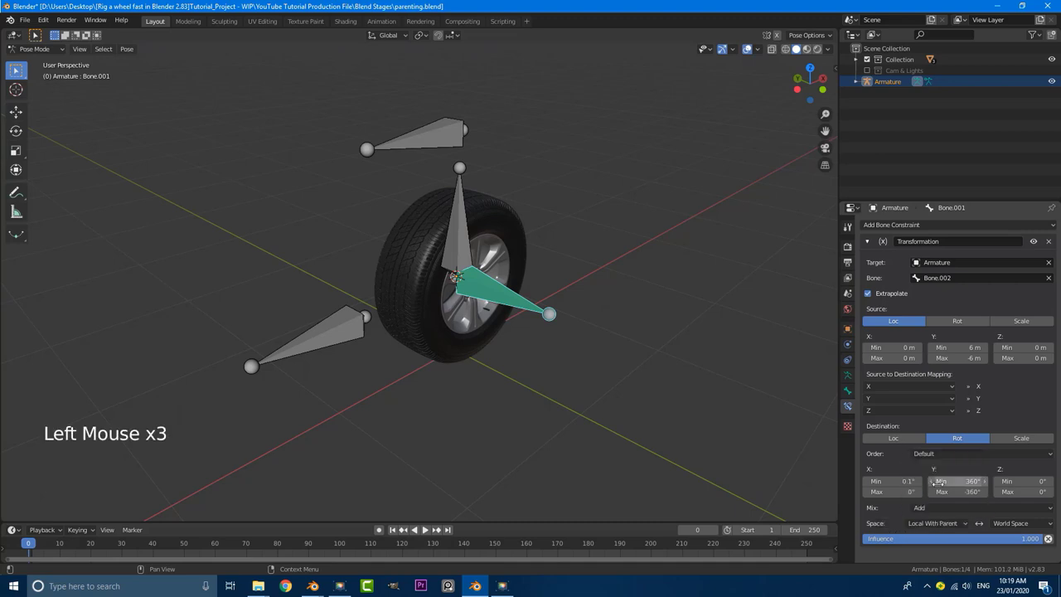
pyautogui.click(1025, 524)
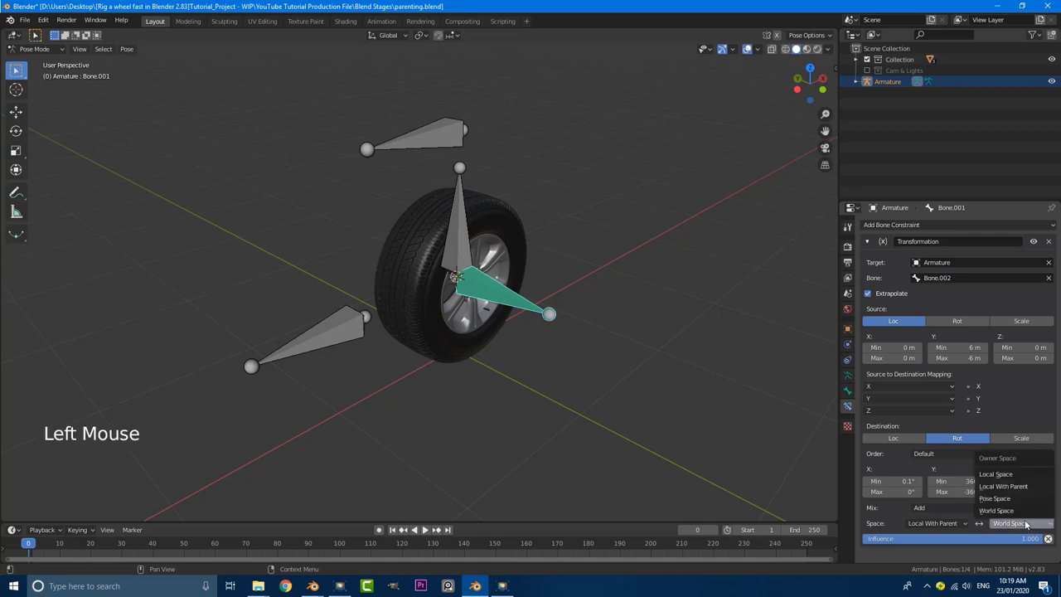
pyautogui.click(999, 474)
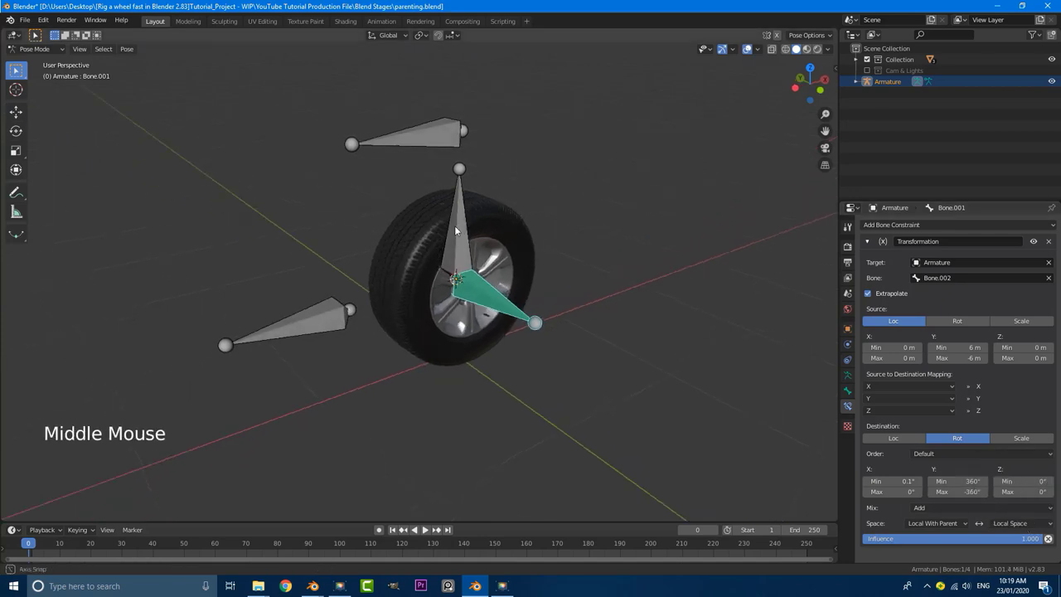
# - Test-move control bone Bone.002 along the X axis
pyautogui.click(316, 323)
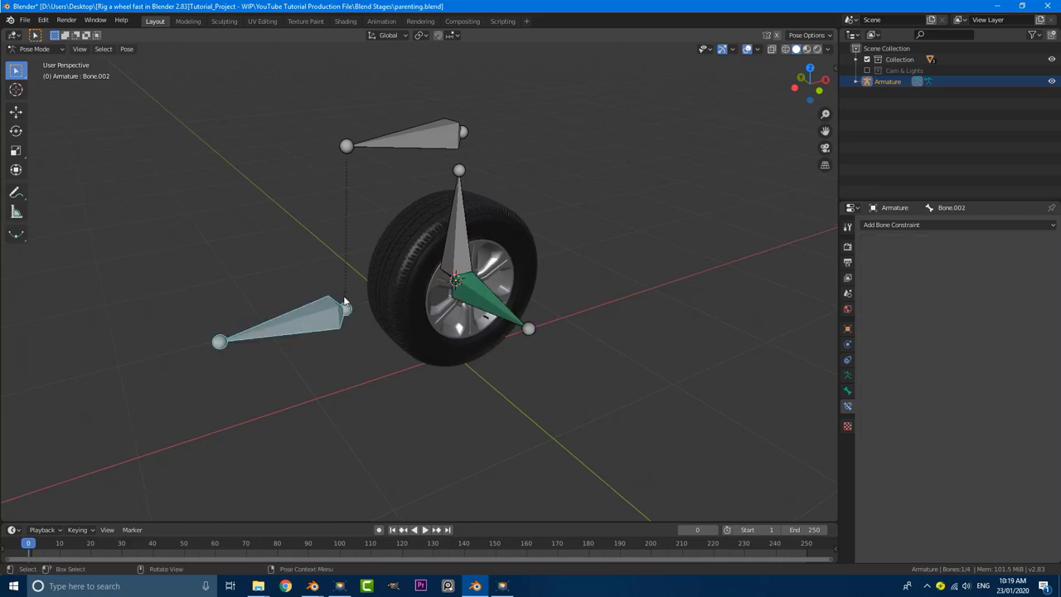
pyautogui.press('g')
pyautogui.press('x')
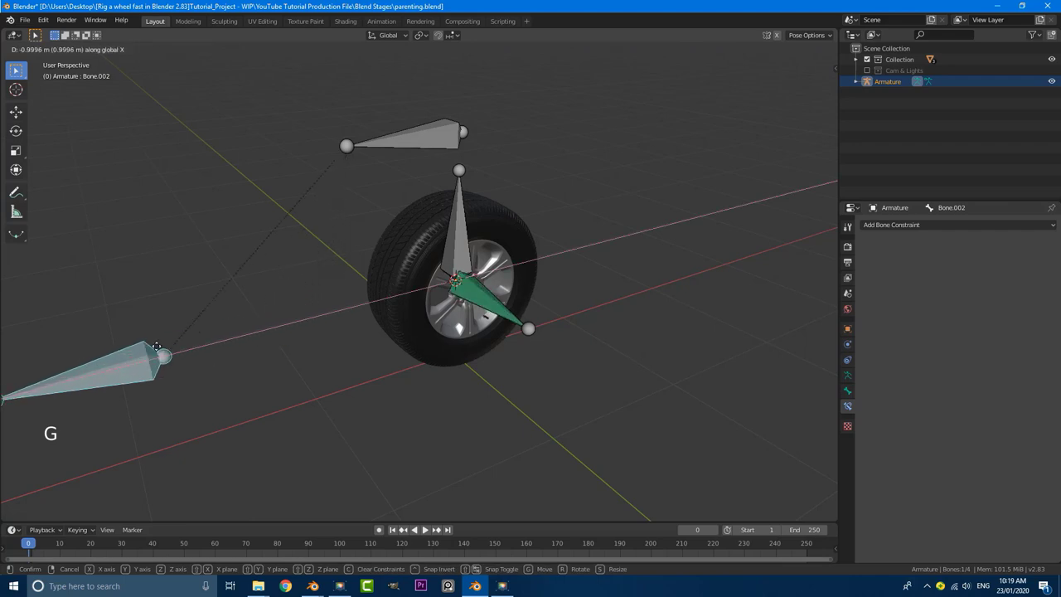
pyautogui.click(515, 273)
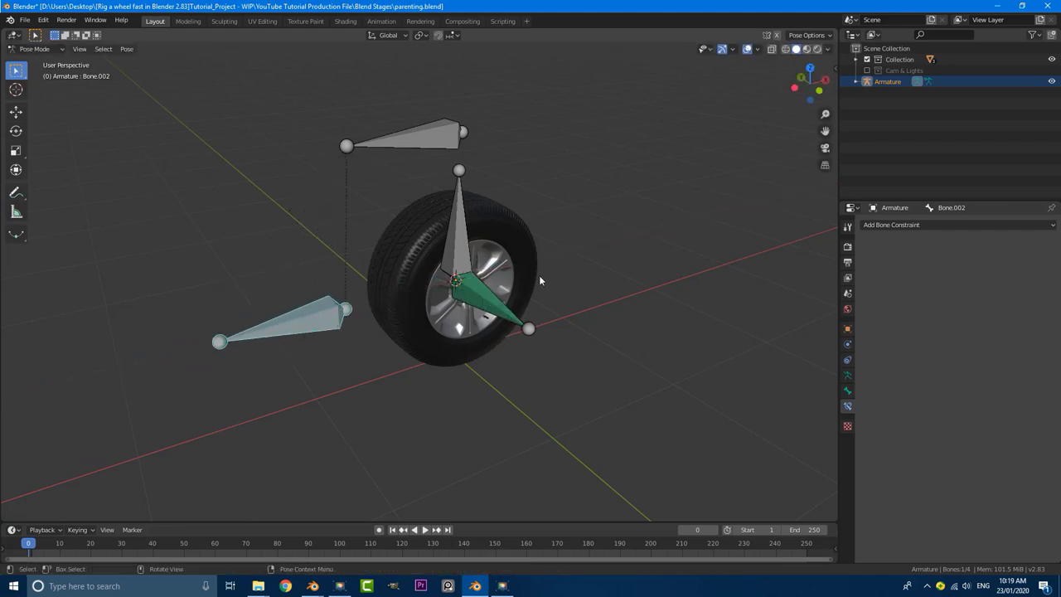
# - Select the wheel bone and set its constraint's source Y location minimum to 6 m
pyautogui.moveTo(515, 274); pyautogui.dragTo(506, 295, button='middle')
pyautogui.click(505, 295)
pyautogui.scroll(1, 529, 314)
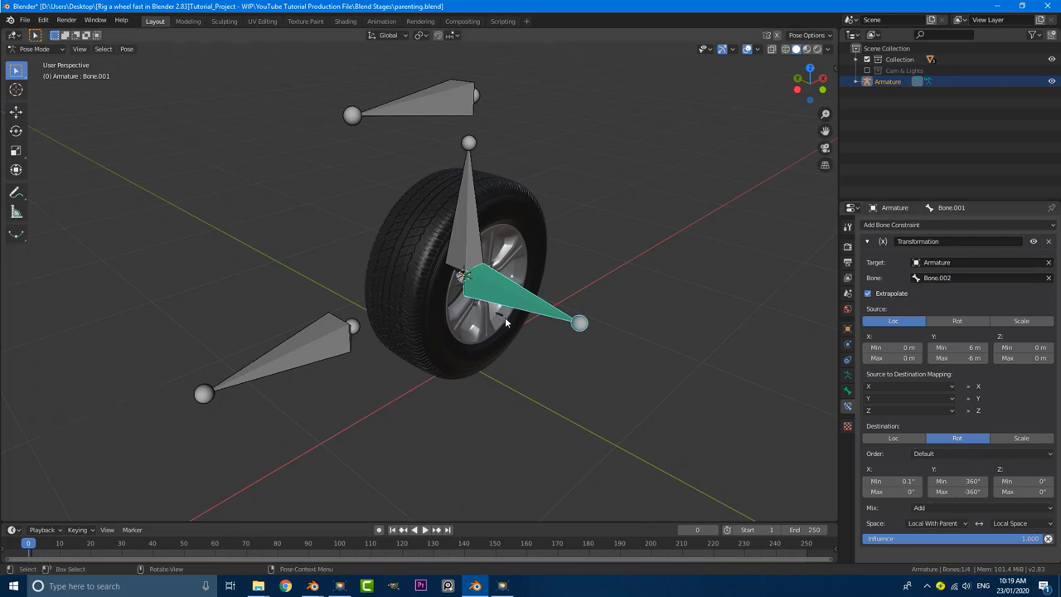
pyautogui.moveTo(506, 323); pyautogui.dragTo(512, 326, button='middle')
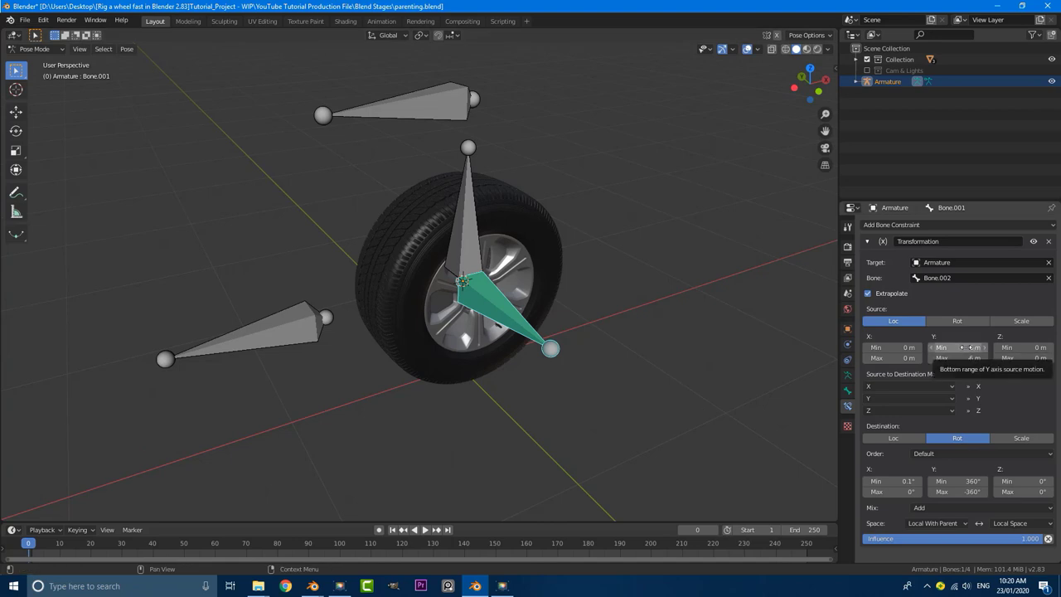
pyautogui.moveTo(970, 347); pyautogui.dragTo(957, 347)
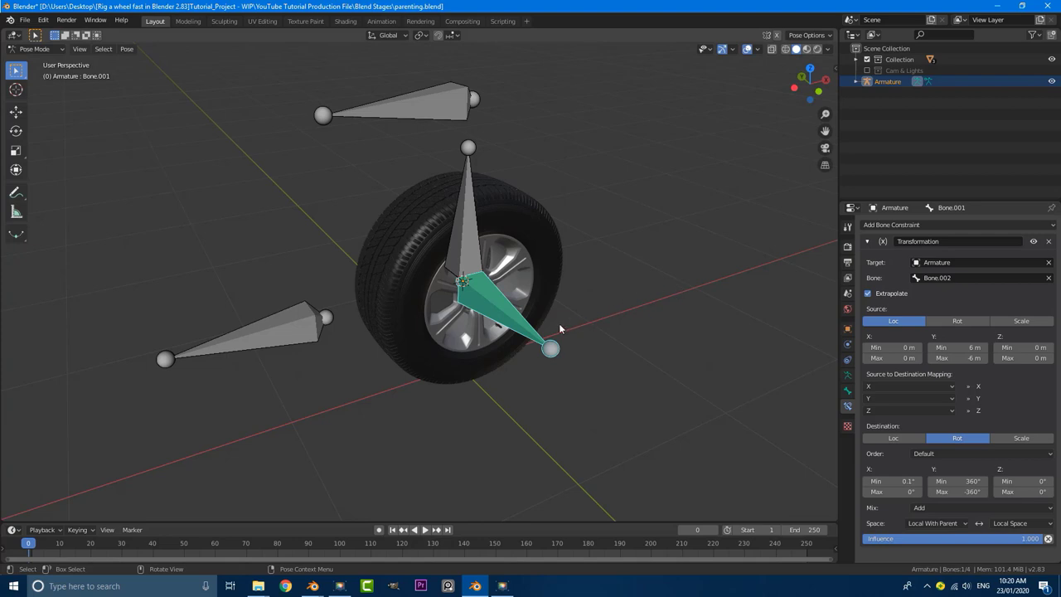
pyautogui.moveTo(558, 323); pyautogui.dragTo(567, 328, button='middle')
pyautogui.scroll(-3, 531, 307)
pyautogui.moveTo(489, 282); pyautogui.dragTo(478, 277, button='middle')
pyautogui.scroll(1, 478, 276)
# - Test-move top control bone Bone.003 along X, then cancel back to rest pose
pyautogui.click(419, 167)
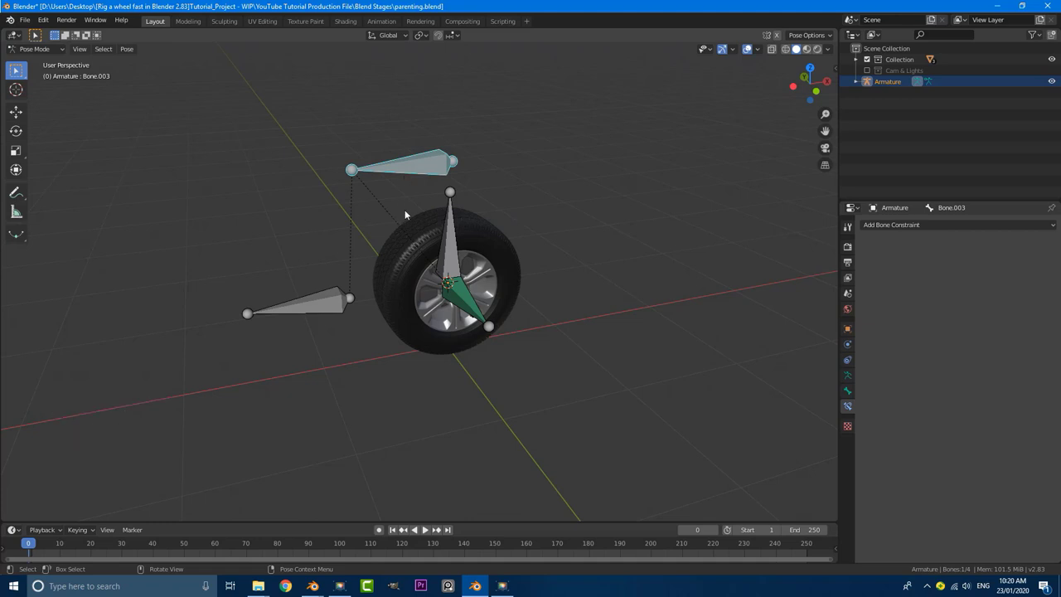
pyautogui.press('g')
pyautogui.press('x')
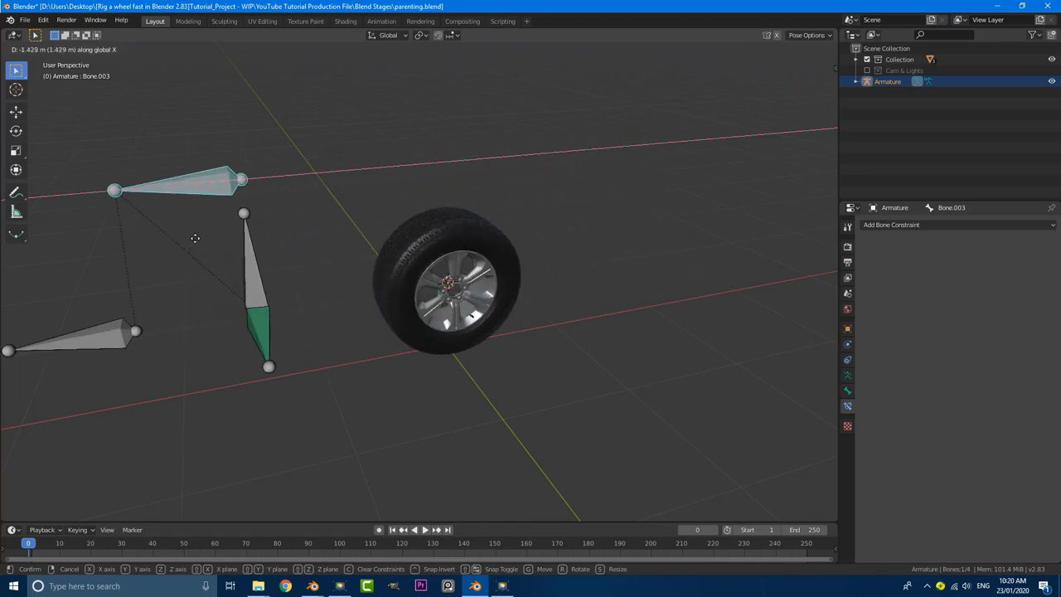
pyautogui.rightClick(574, 228)
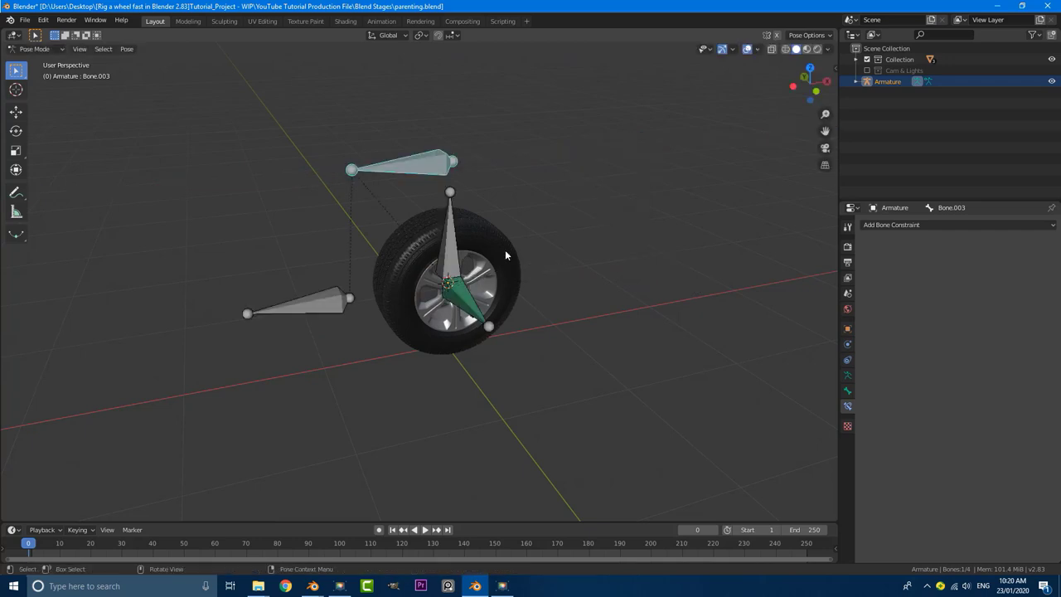
pyautogui.moveTo(547, 257); pyautogui.dragTo(519, 281, button='middle')
pyautogui.scroll(2, 519, 281)
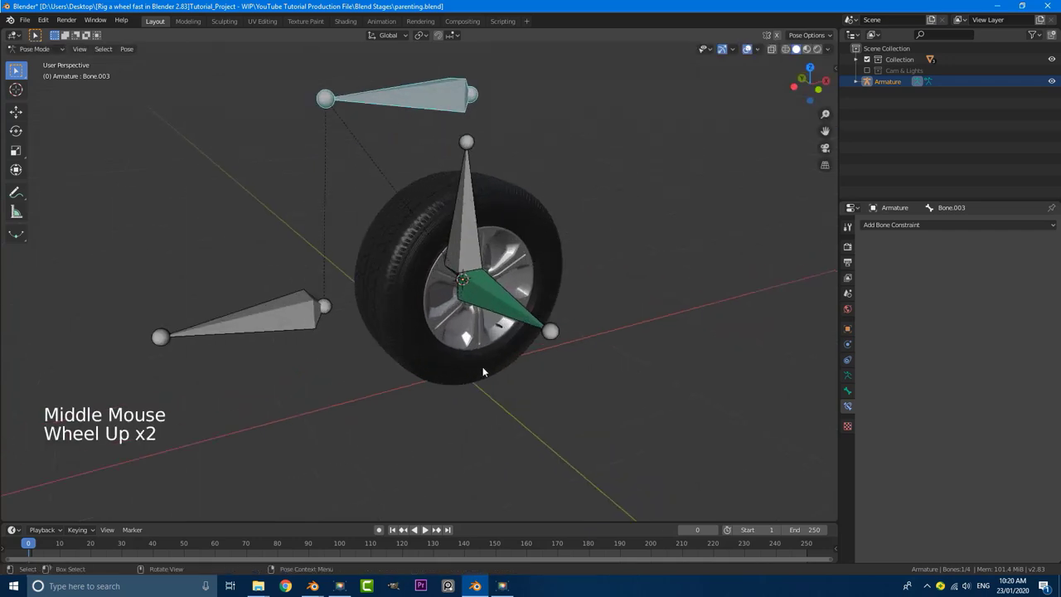
# - Switch to Object Mode and select the wheel hub object
pyautogui.click(510, 295)
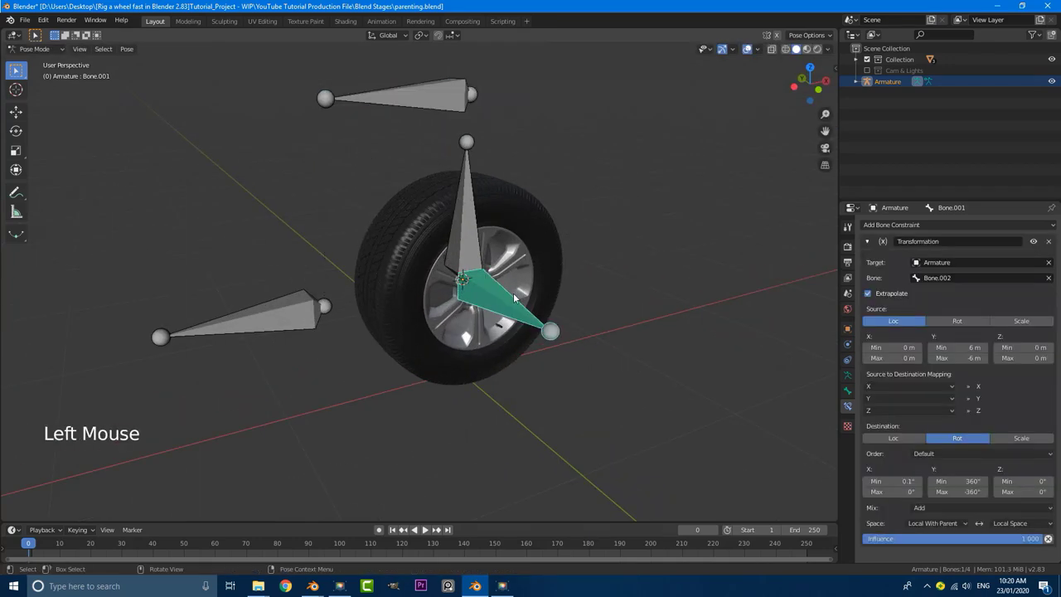
pyautogui.click(45, 49)
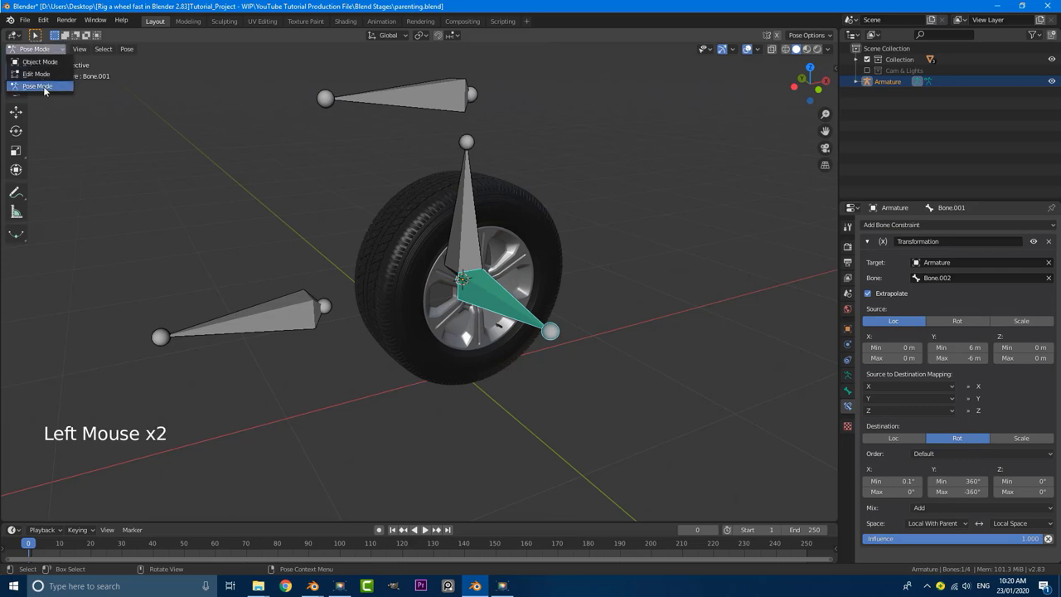
pyautogui.click(34, 61)
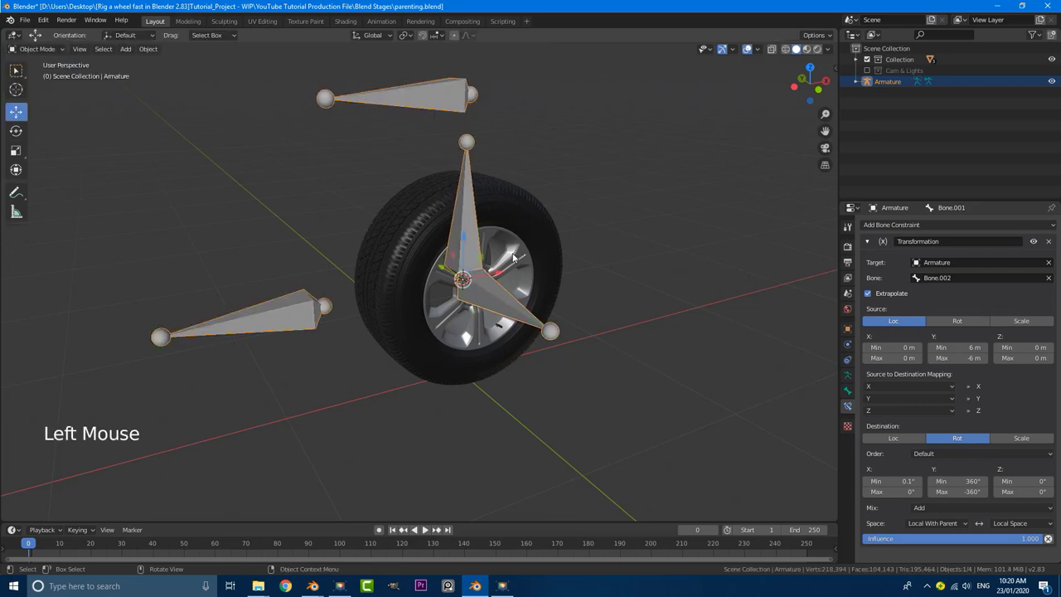
pyautogui.click(514, 258)
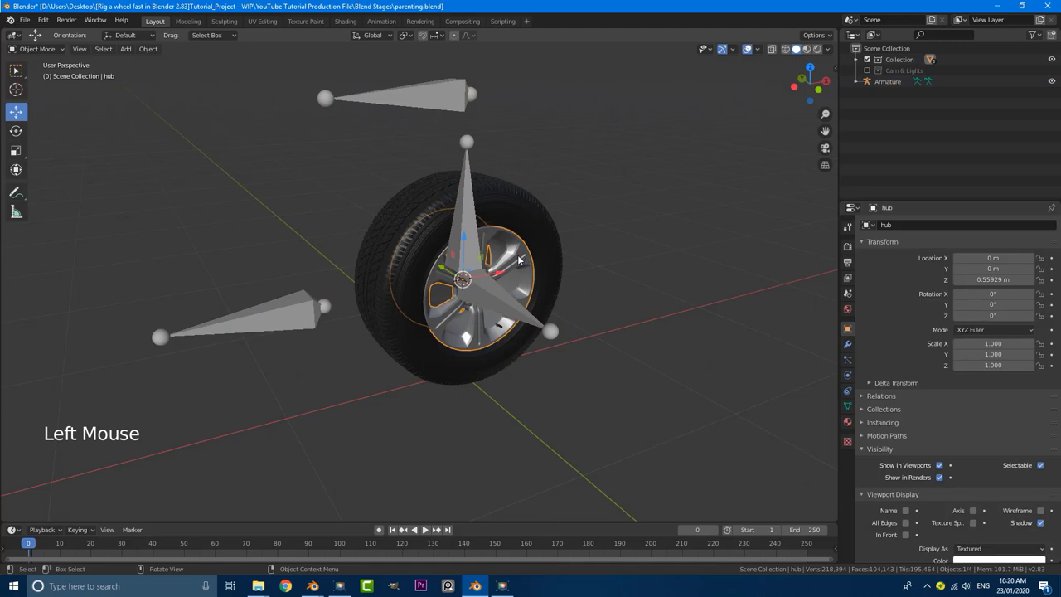
pyautogui.press('r')
pyautogui.press('r')
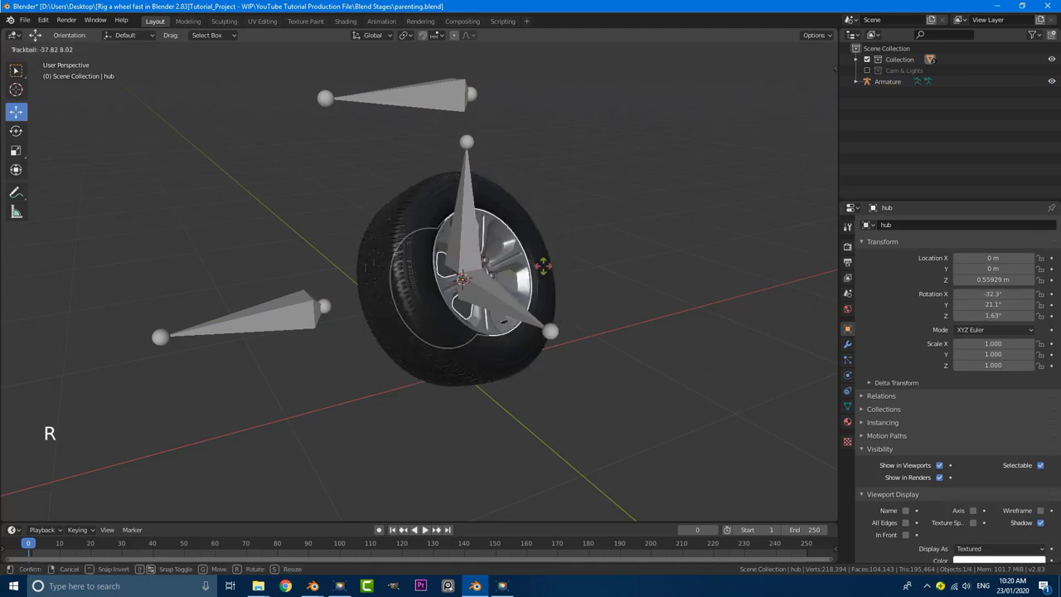
pyautogui.press('Escape')
pyautogui.scroll(1, 468, 286)
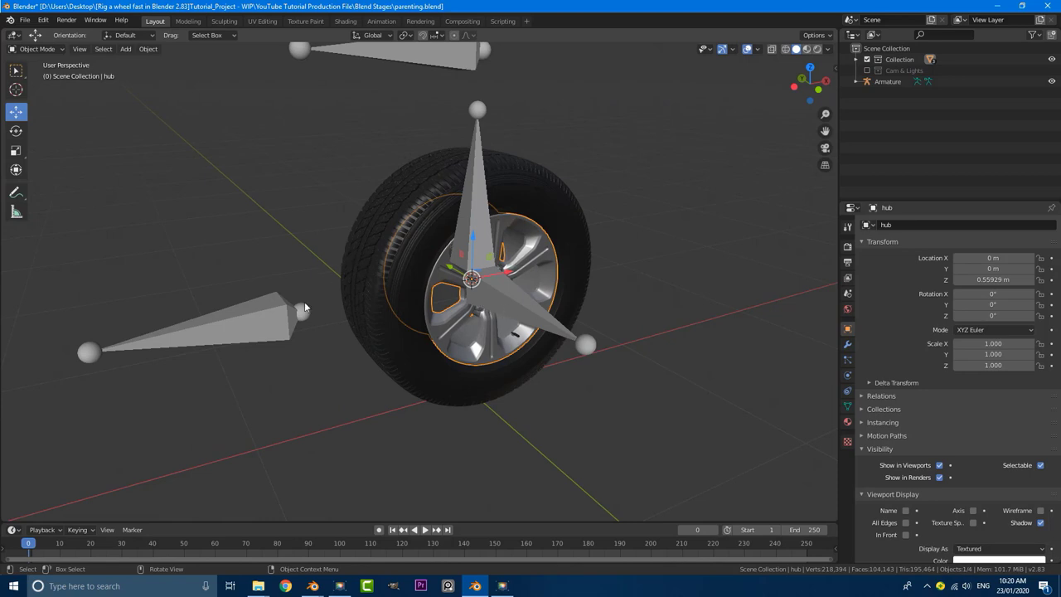
# - Add the armature, make Bone.001 the active pose bone, and parent the hub to it with Ctrl+P Bone
pyautogui.keyDown('shift'); pyautogui.click(258, 308); pyautogui.keyUp('shift')
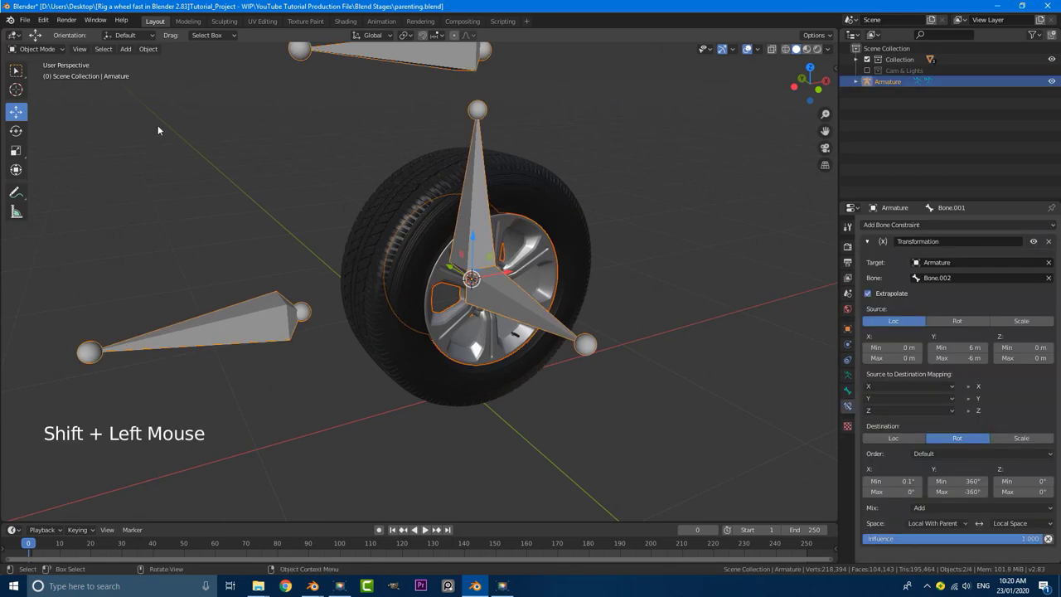
pyautogui.click(37, 49)
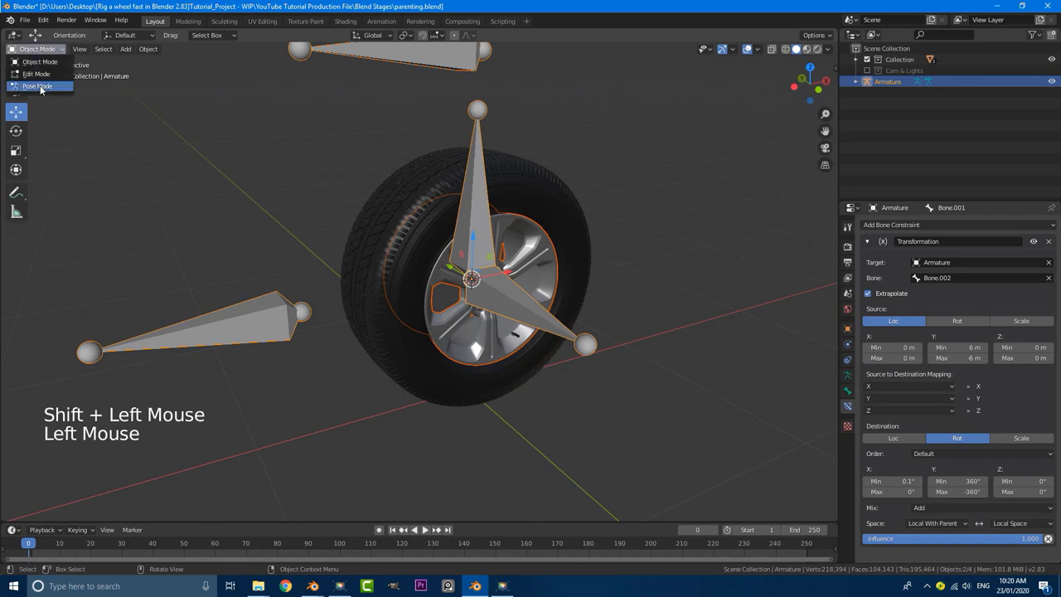
pyautogui.click(40, 88)
pyautogui.moveTo(439, 306); pyautogui.dragTo(455, 317, button='middle')
pyautogui.scroll(-2, 456, 317)
pyautogui.click(493, 297)
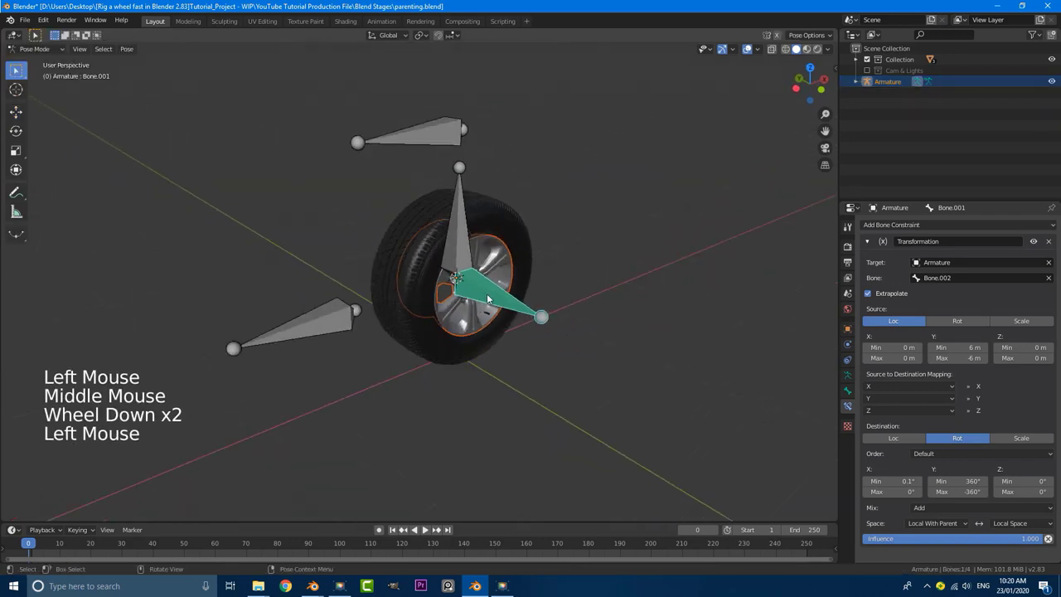
pyautogui.scroll(1, 493, 298)
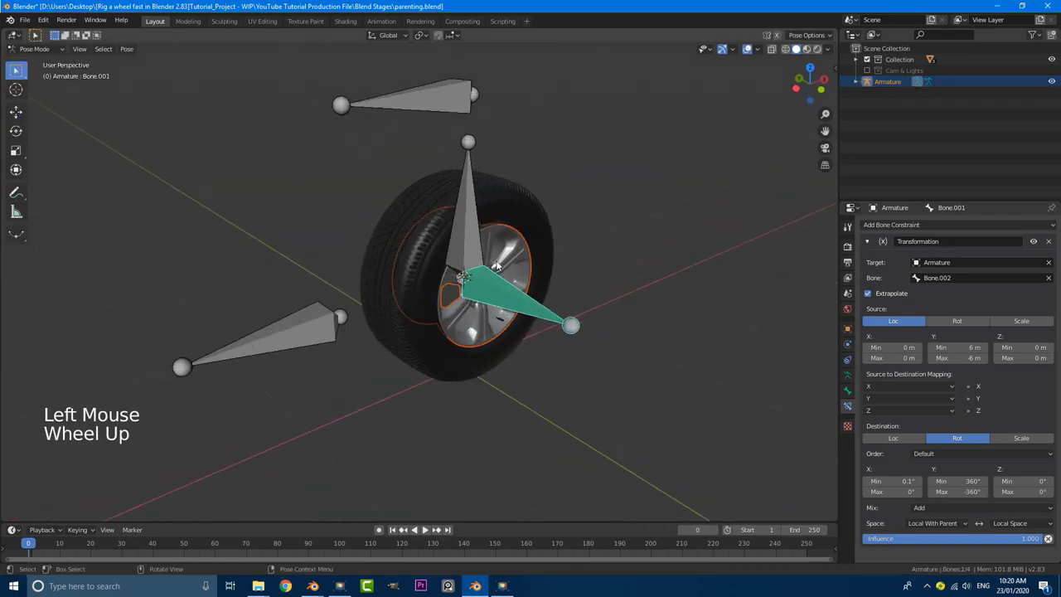
pyautogui.click(469, 233)
pyautogui.click(502, 295)
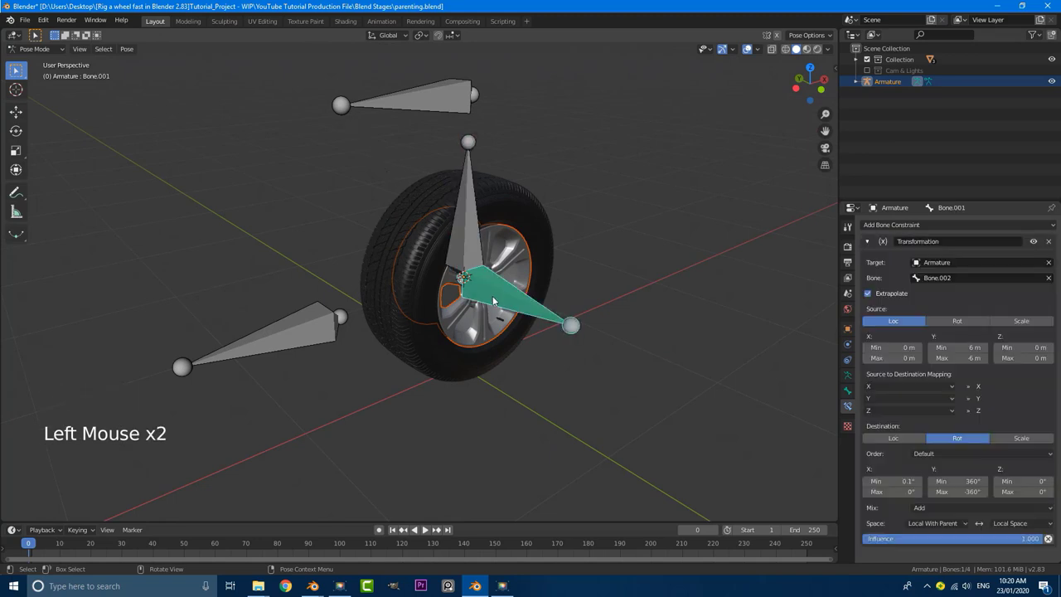
pyautogui.hotkey('ctrl', 'p')
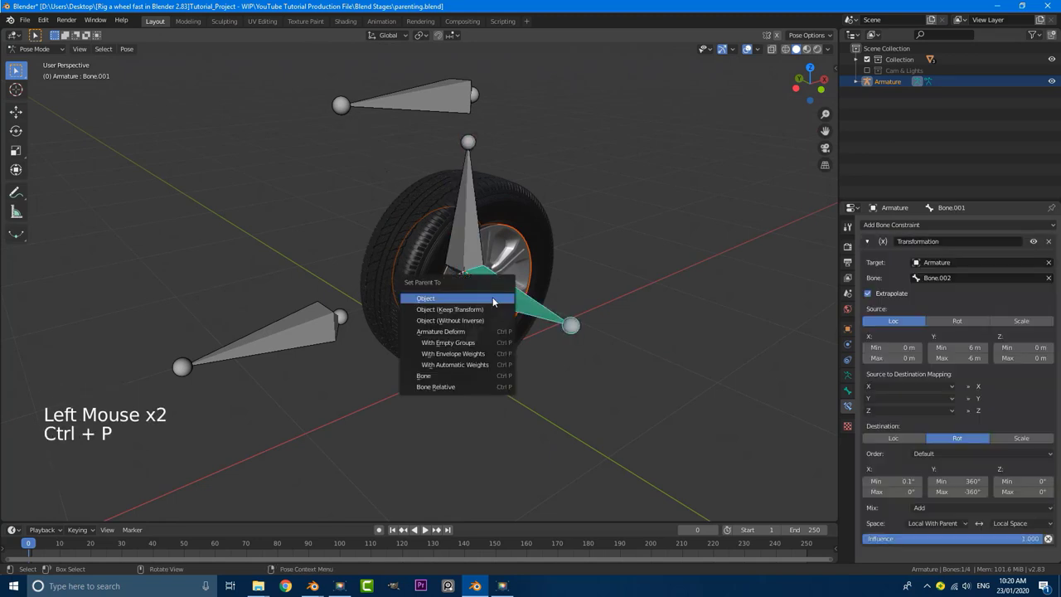
pyautogui.click(440, 377)
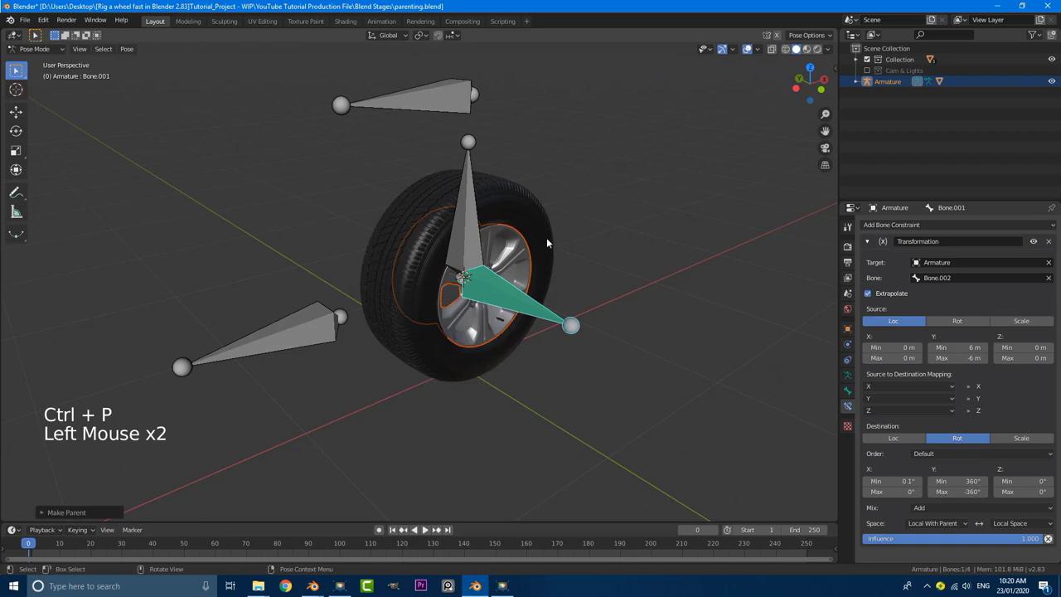
pyautogui.moveTo(545, 242); pyautogui.dragTo(489, 224, button='middle')
pyautogui.scroll(-4, 405, 199)
# - Move top control bone Bone.003 along X to see the wheel follow
pyautogui.click(405, 200)
pyautogui.scroll(4, 424, 221)
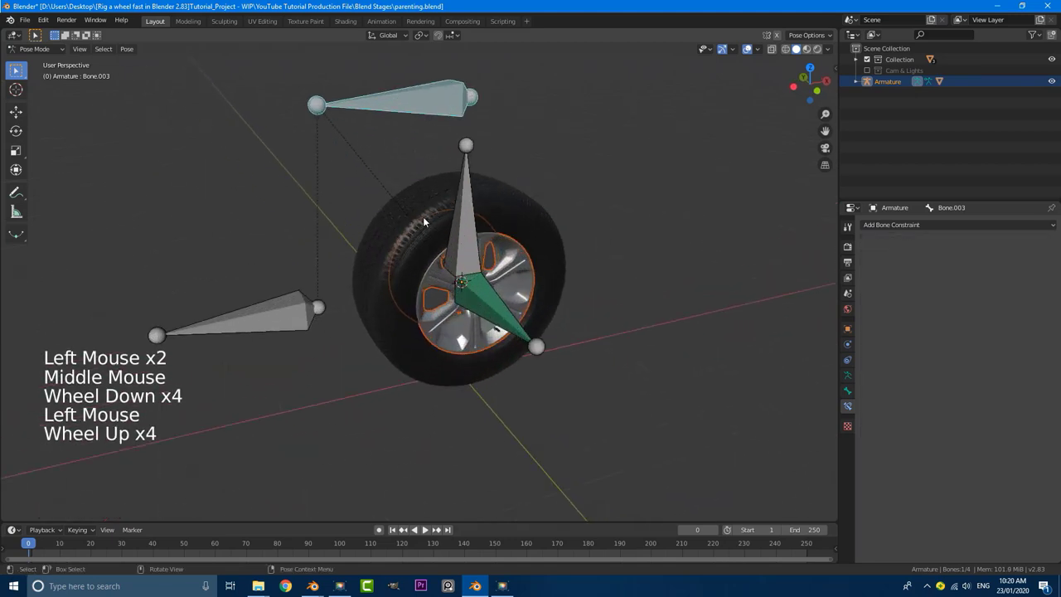
pyautogui.press('g')
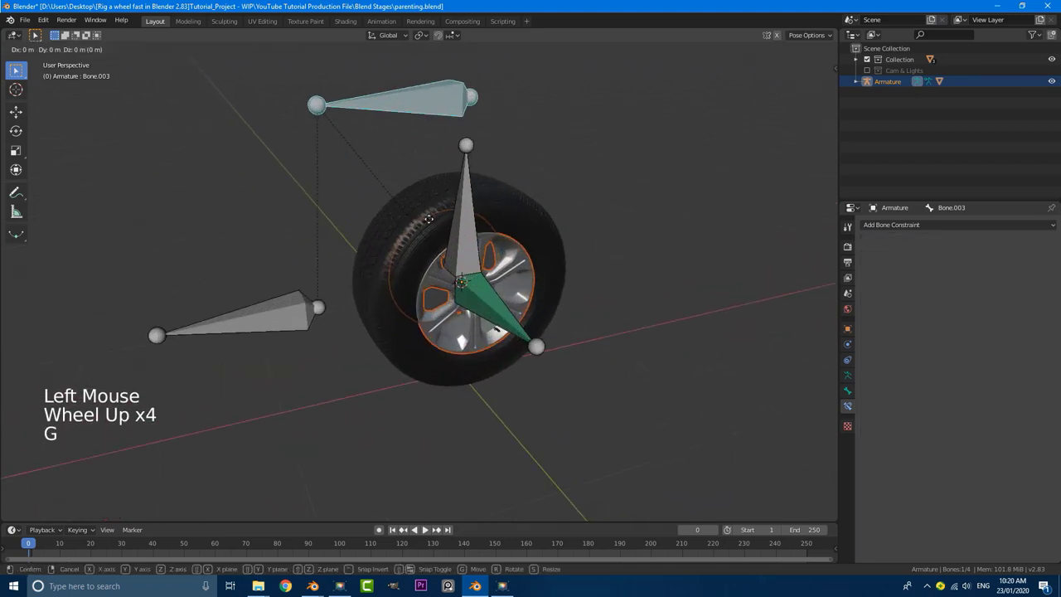
pyautogui.press('x')
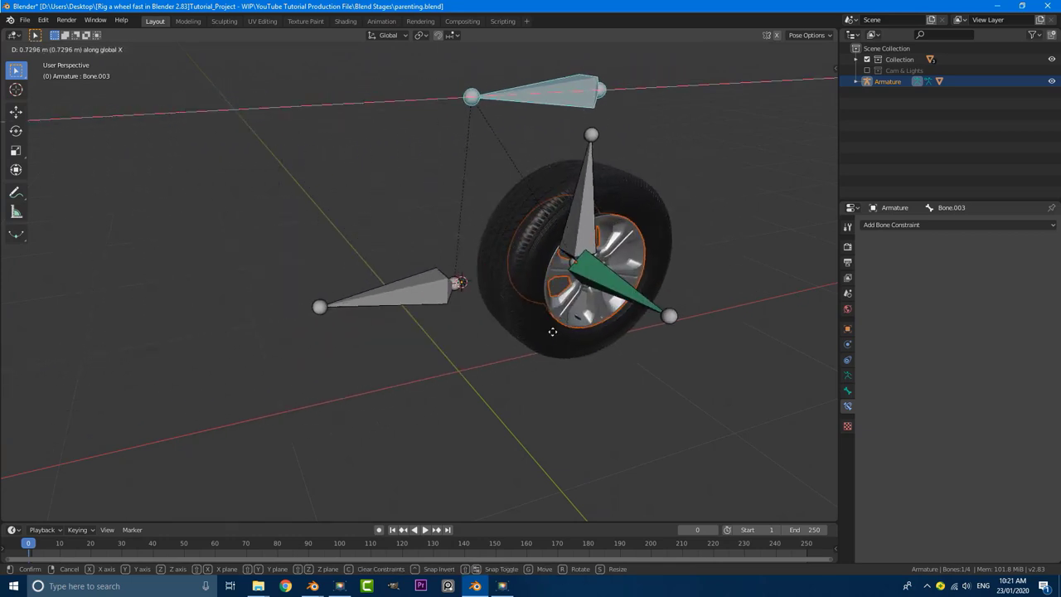
pyautogui.click(552, 331)
# - In front orthographic view, move the control bone again and cancel the move
pyautogui.moveTo(552, 331); pyautogui.dragTo(448, 348, button='middle')
pyautogui.press('KP_1')
pyautogui.scroll(-4, 498, 331)
pyautogui.scroll(4, 442, 348)
pyautogui.press('g')
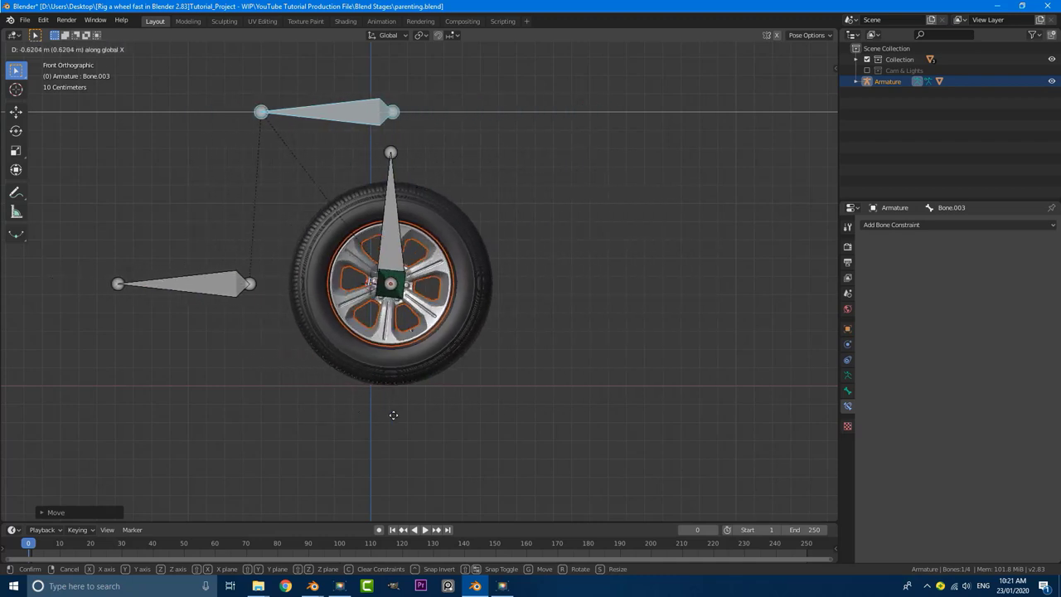
pyautogui.rightClick(344, 390)
# - Select Bone.001 to check its constraint and return to front orthographic view
pyautogui.moveTo(344, 350); pyautogui.dragTo(406, 331, button='middle')
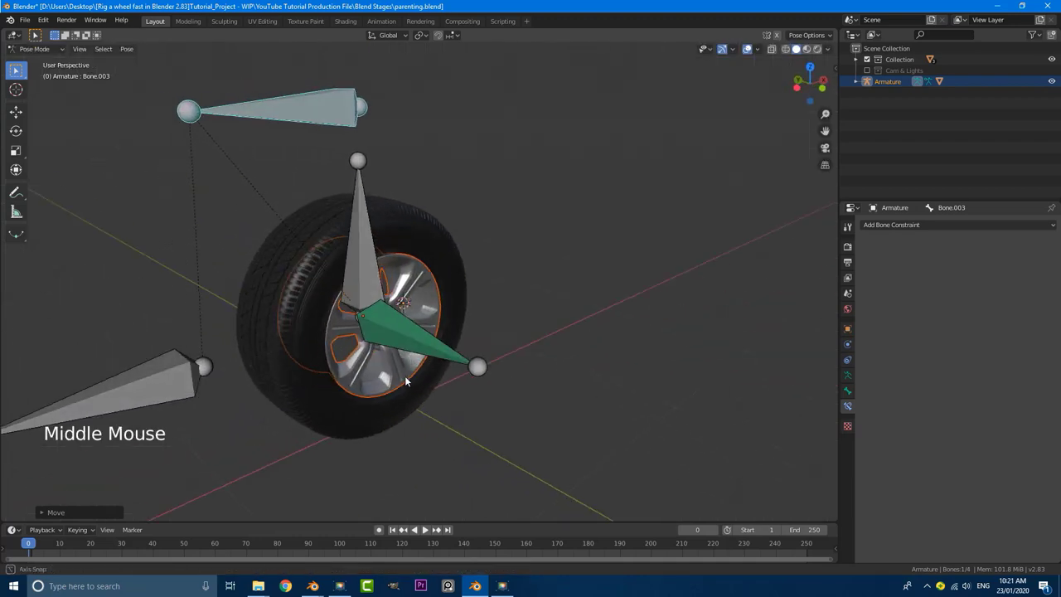
pyautogui.click(411, 330)
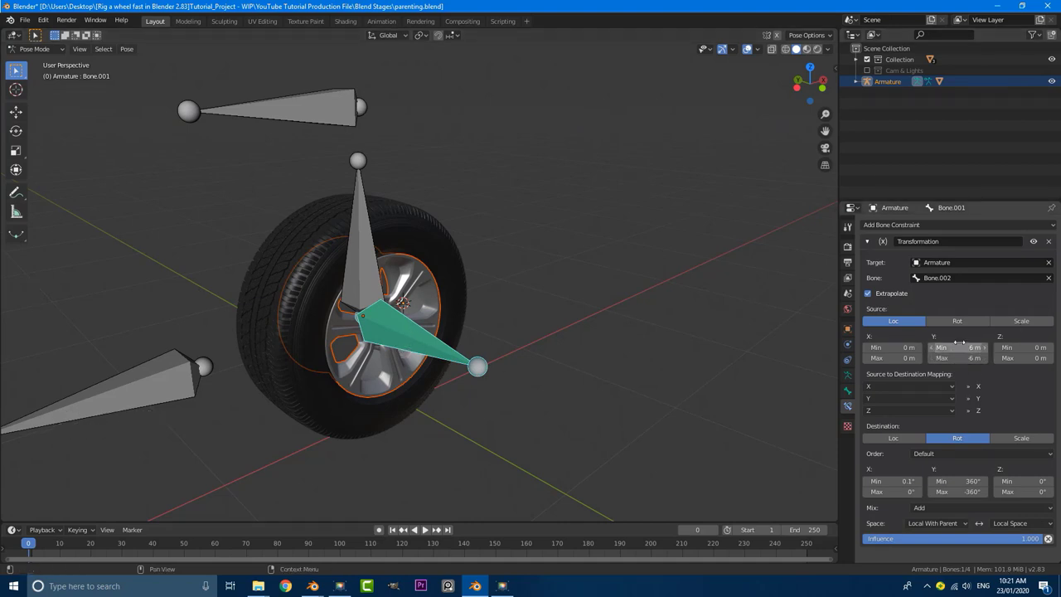
pyautogui.moveTo(572, 300); pyautogui.dragTo(488, 289, button='middle')
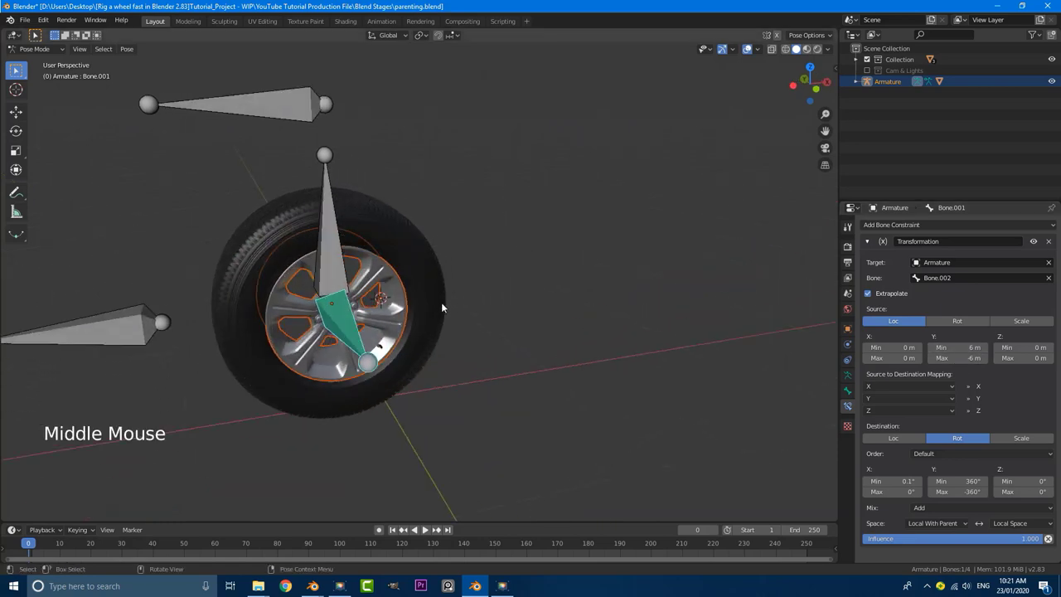
pyautogui.scroll(-2, 442, 308)
pyautogui.press('KP_1')
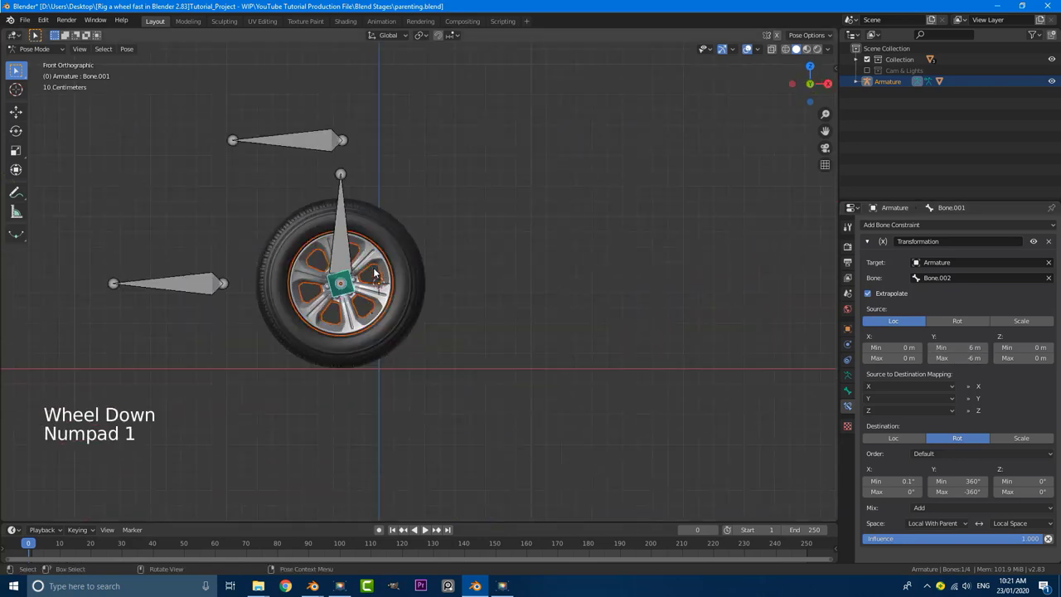
pyautogui.keyDown('shift'); pyautogui.moveTo(376, 303); pyautogui.dragTo(432, 328, button='middle'); pyautogui.keyUp('shift')
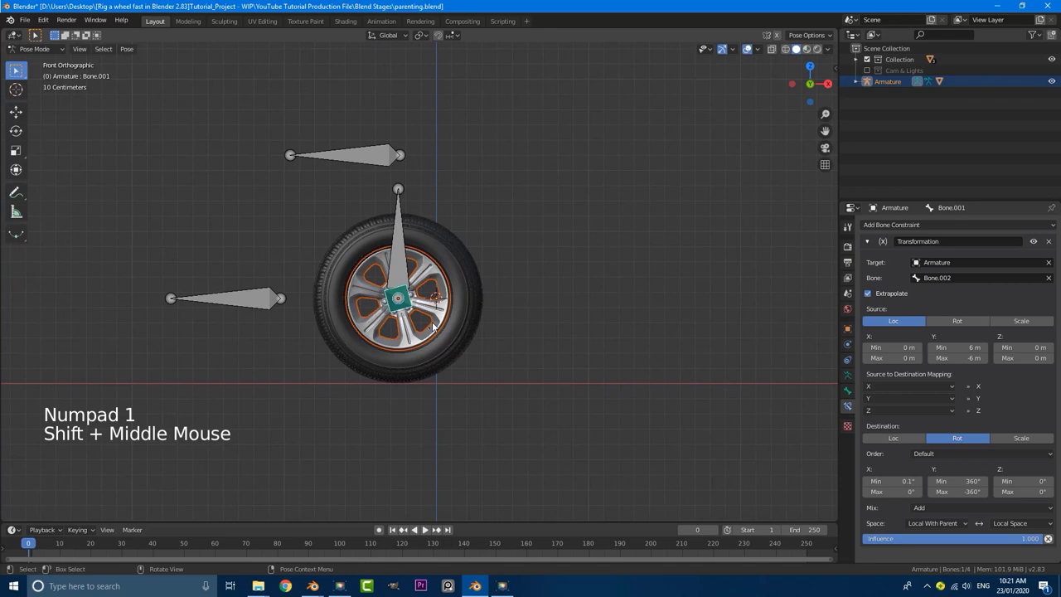